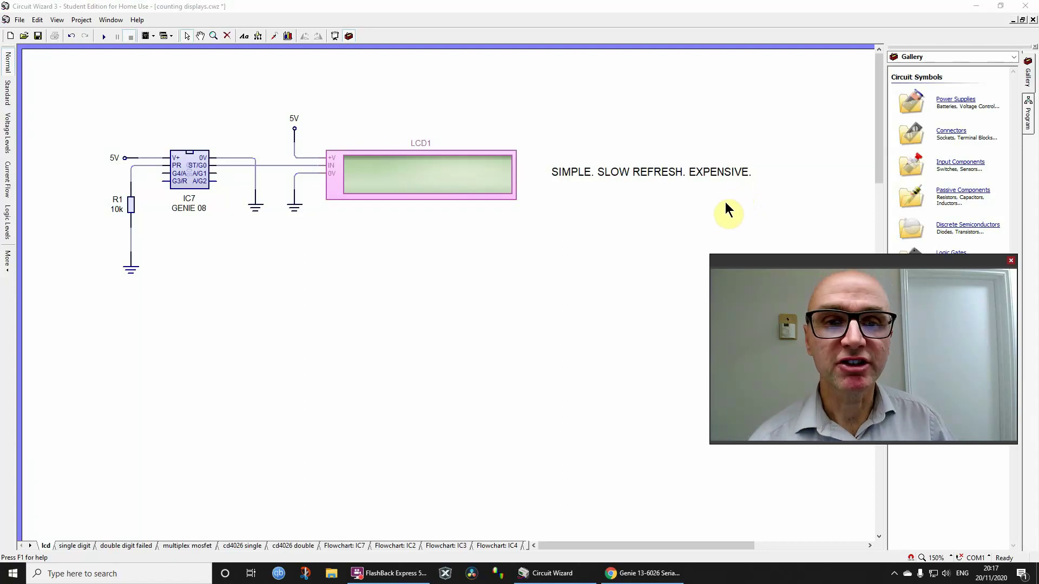
# Tour the single digit, double digit failed, multiplex mosfet and cd4026 sheets, then return to the lcd sheet
pyautogui.click(605, 248)
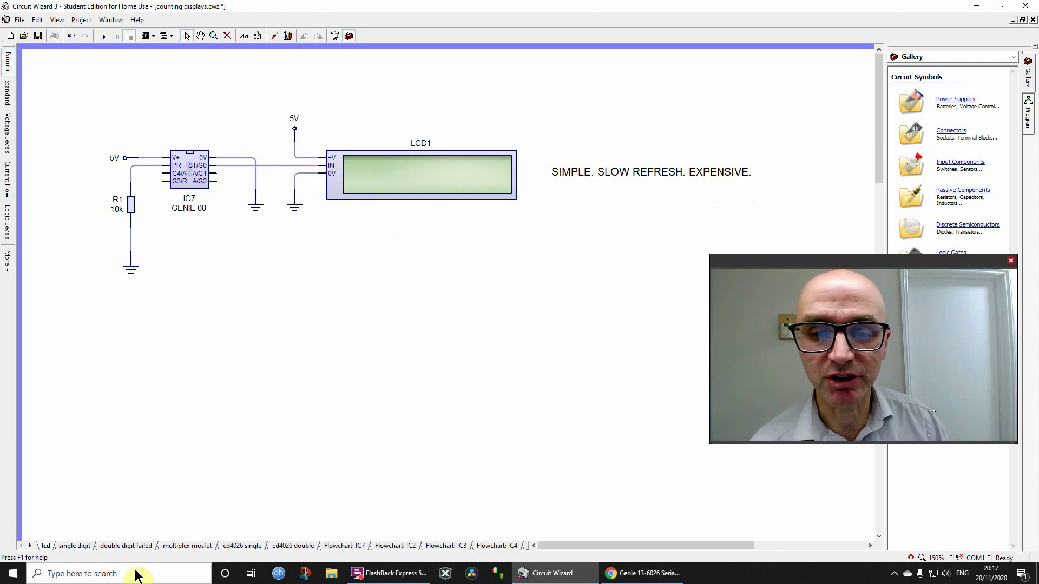
pyautogui.click(75, 546)
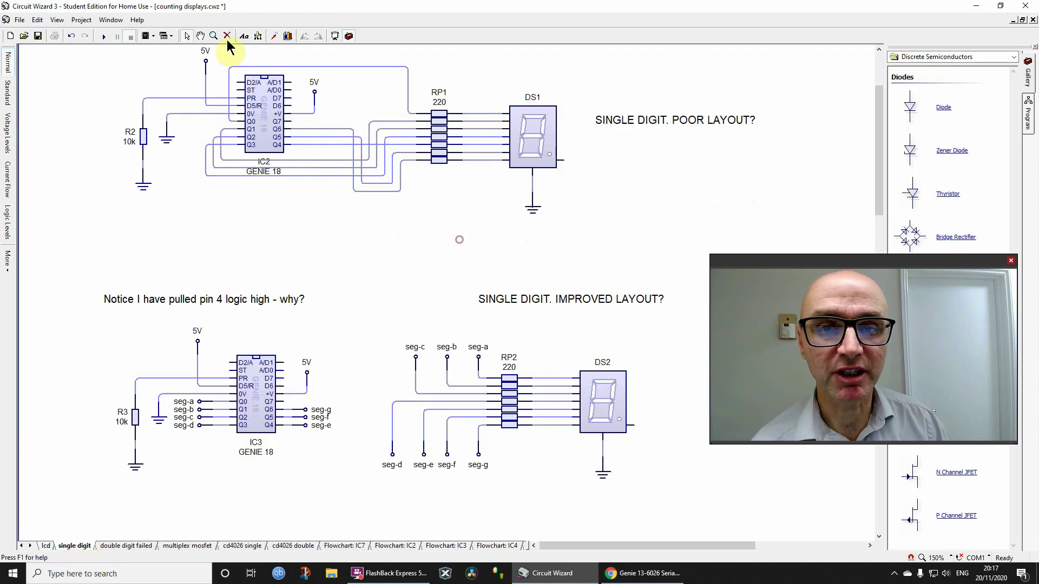
pyautogui.moveTo(101, 61); pyautogui.dragTo(593, 203)
pyautogui.click(593, 202)
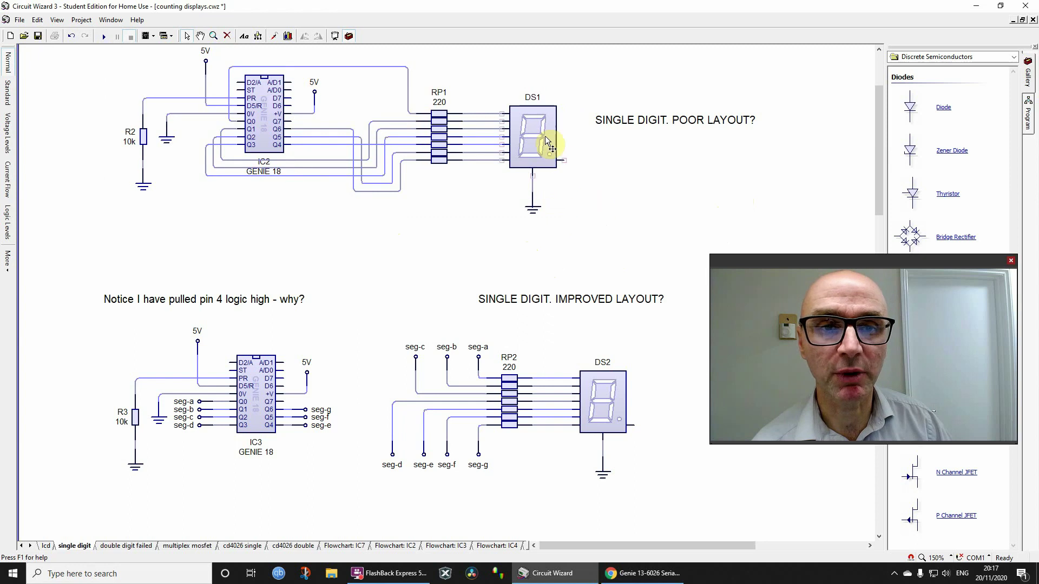
pyautogui.click(129, 544)
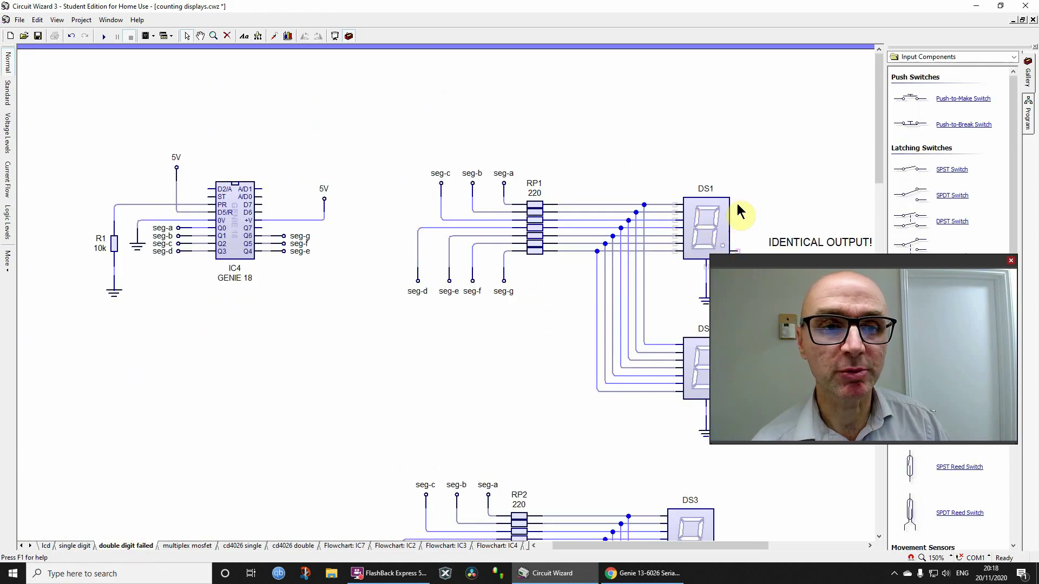
pyautogui.click(190, 546)
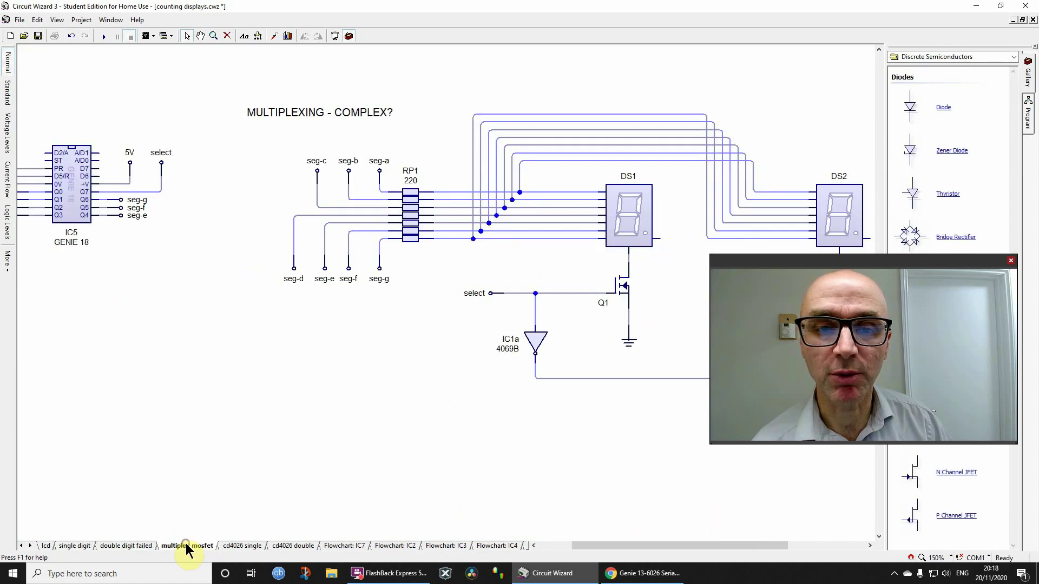
pyautogui.moveTo(770, 261); pyautogui.dragTo(750, 268)
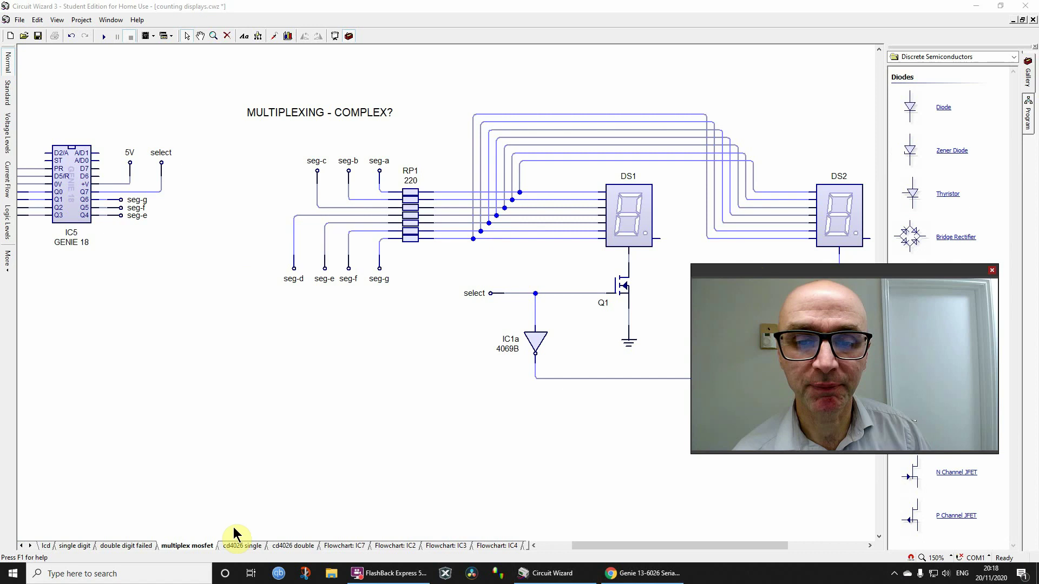
pyautogui.click(240, 546)
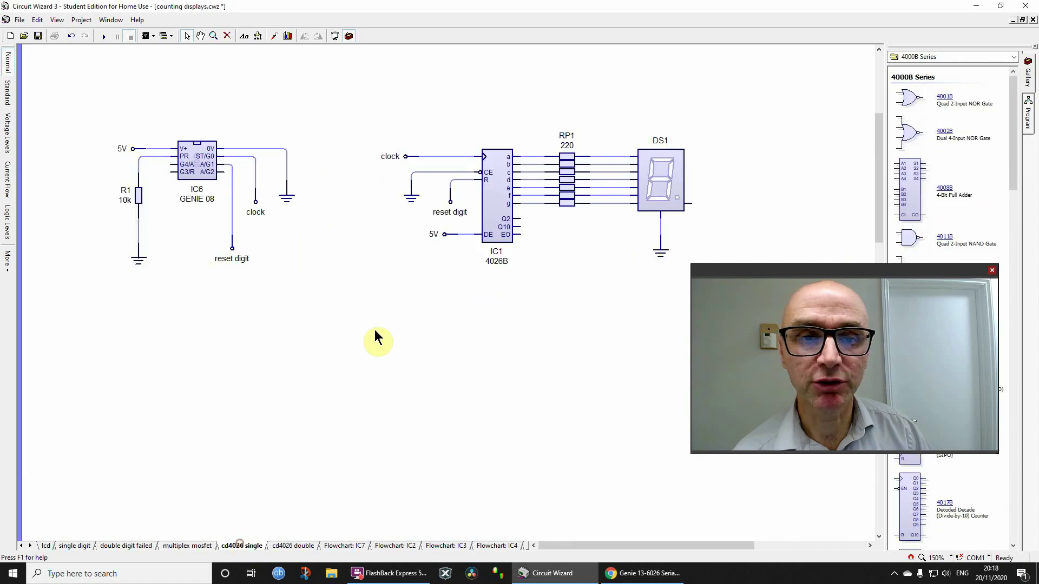
pyautogui.click(300, 547)
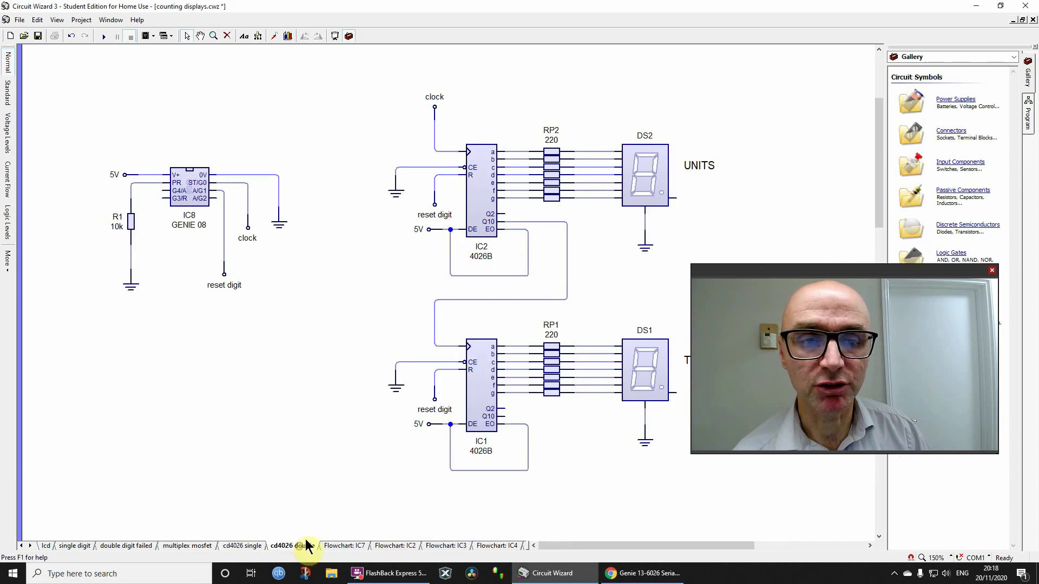
pyautogui.click(47, 546)
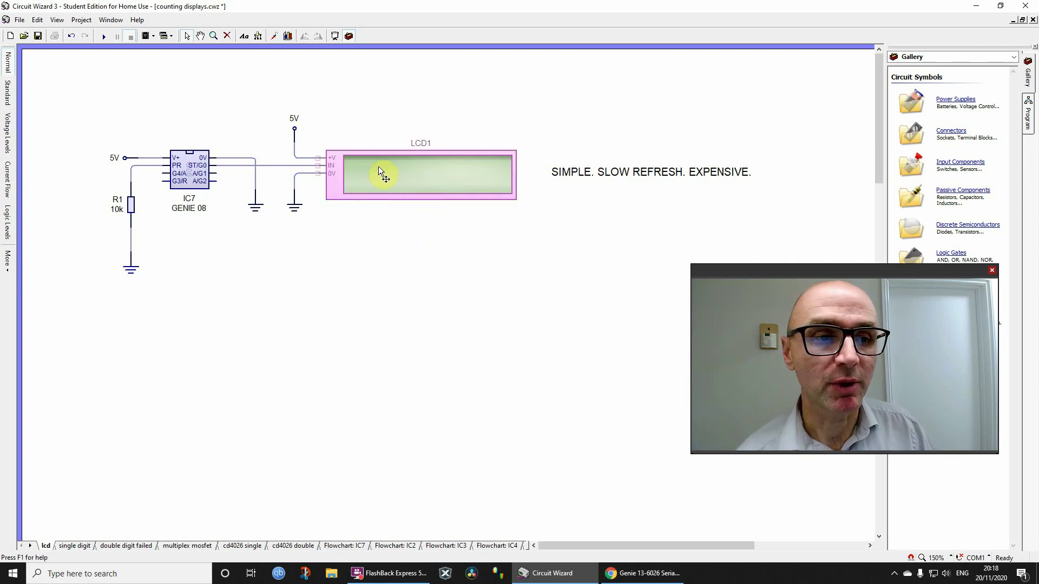
# In Chrome, compare the eBay 16x2 LCD listings with the £15.20 Genie 13-6026 kit, ending on the kit page
pyautogui.click(627, 572)
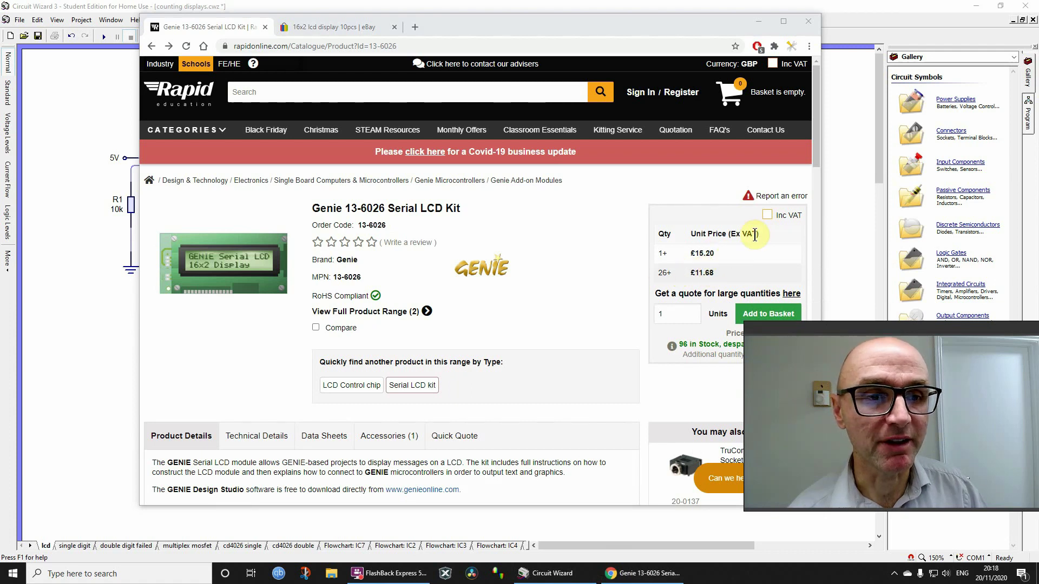
pyautogui.moveTo(238, 268)
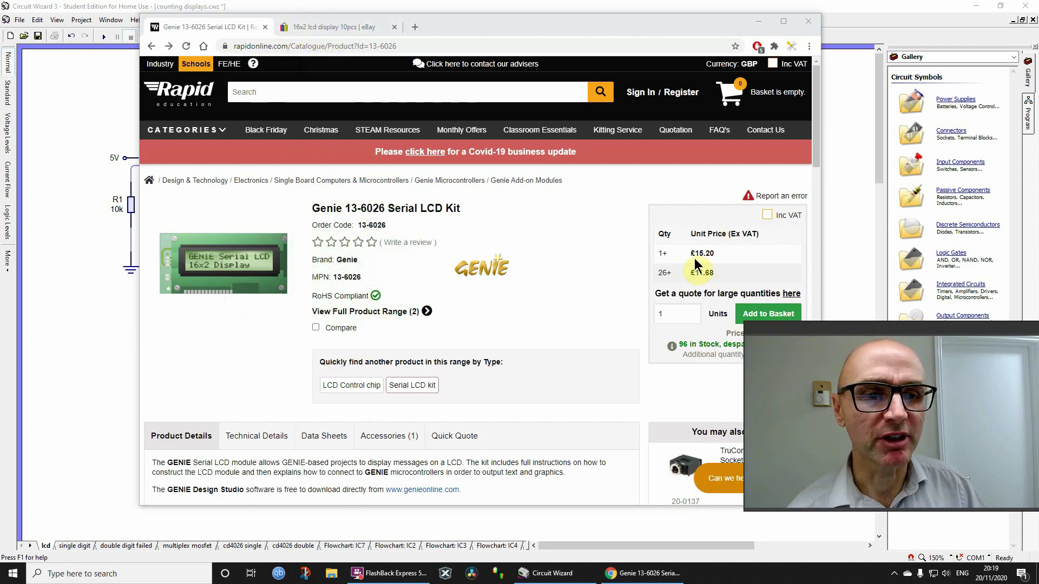
pyautogui.click(327, 28)
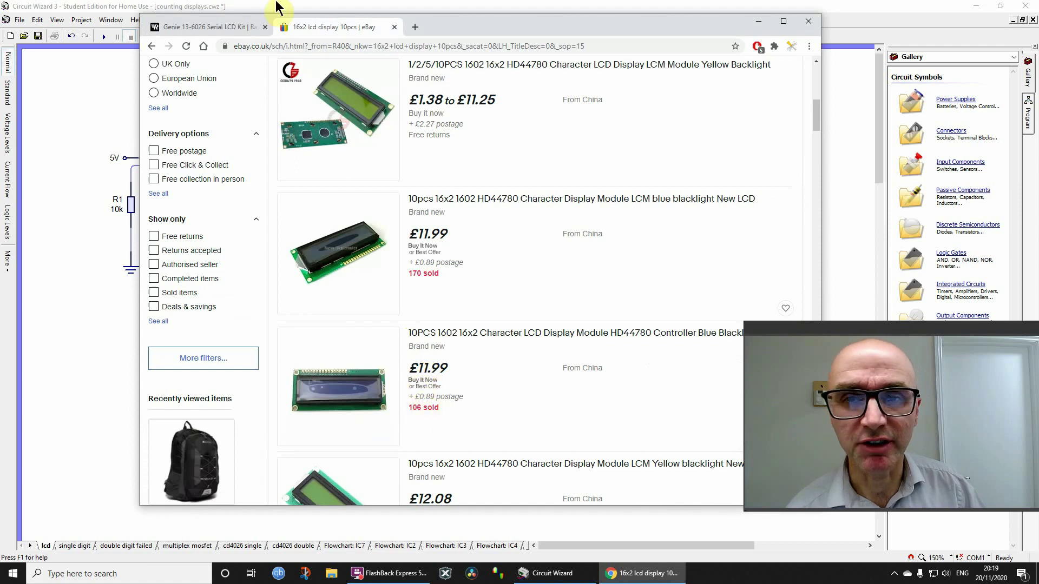
pyautogui.click(222, 30)
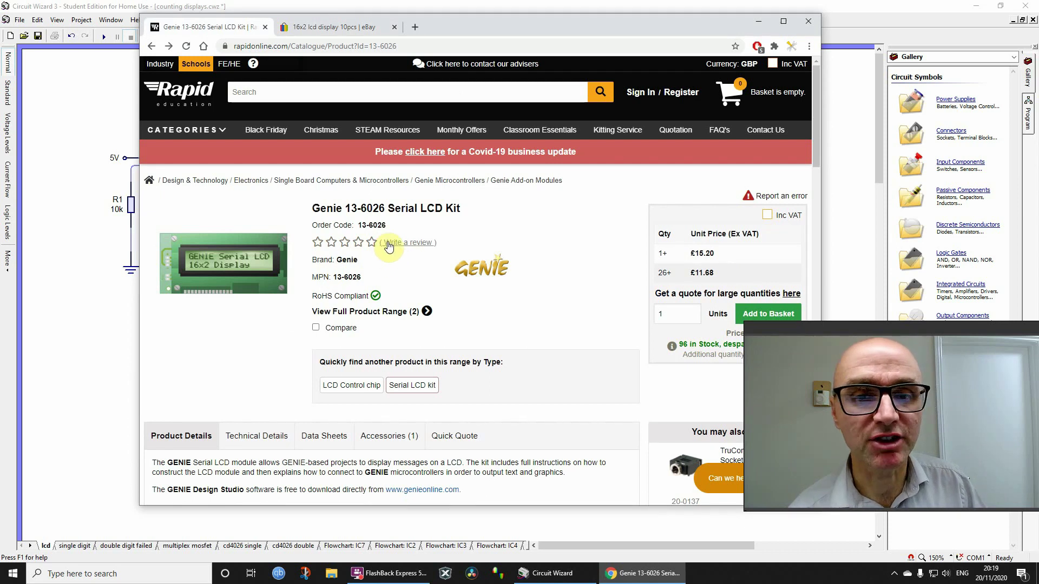
pyautogui.click(327, 27)
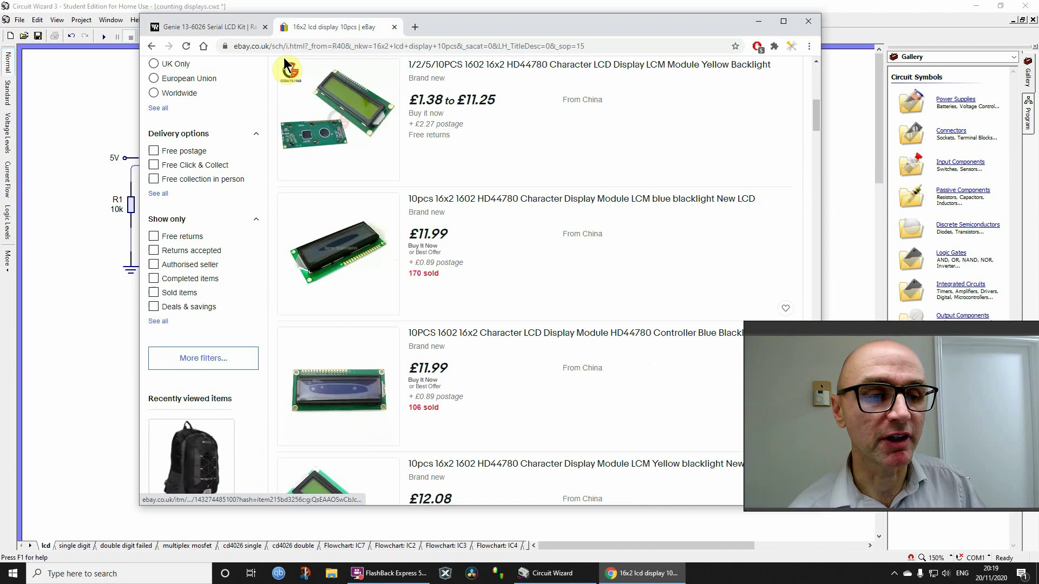
pyautogui.click(206, 28)
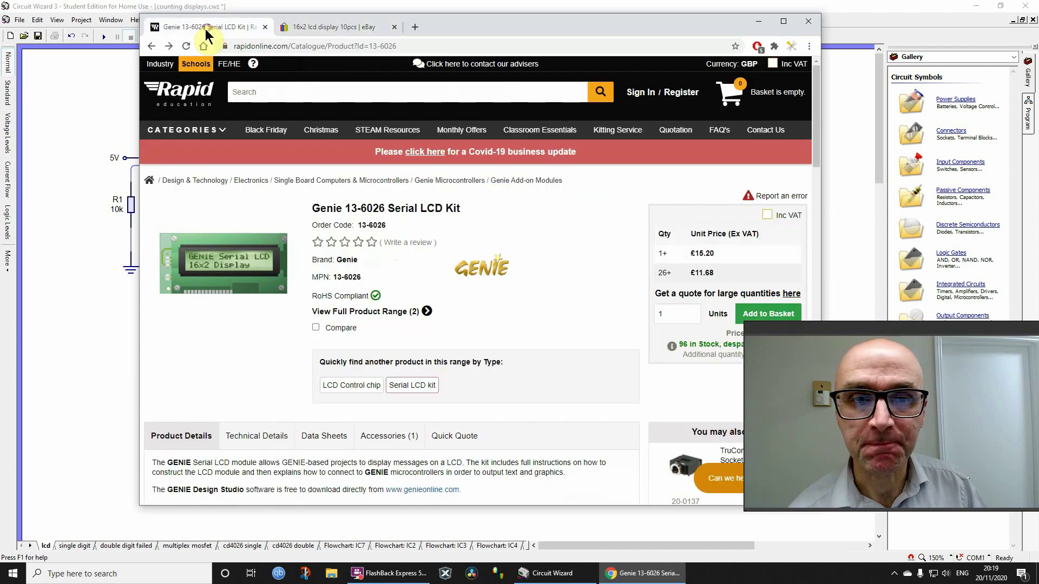
# Back in Circuit Wizard, simulate the LCD circuit until it shows '16 x 2 LCD Display', then stop
pyautogui.click(101, 6)
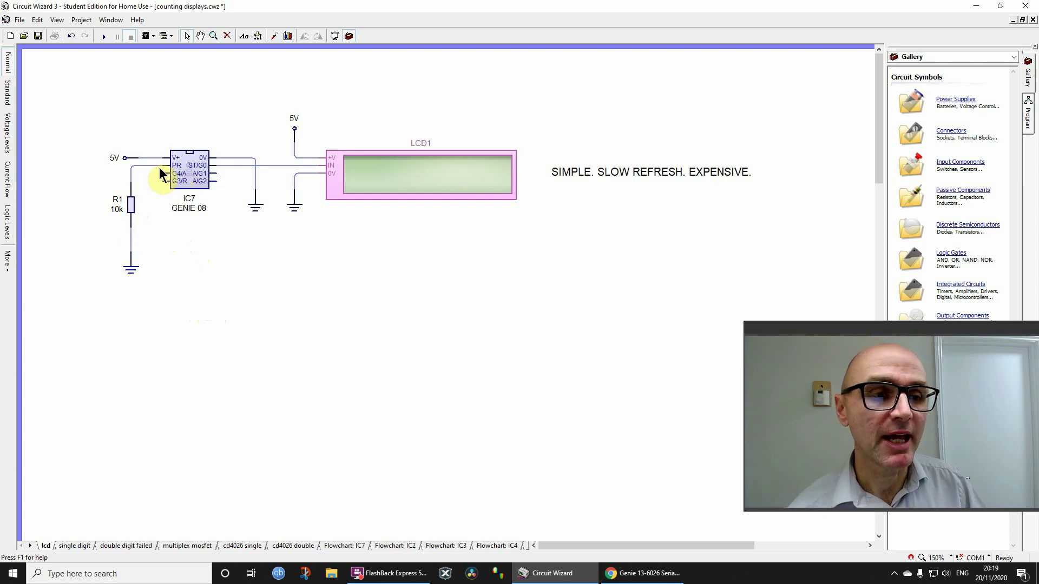
pyautogui.moveTo(167, 183)
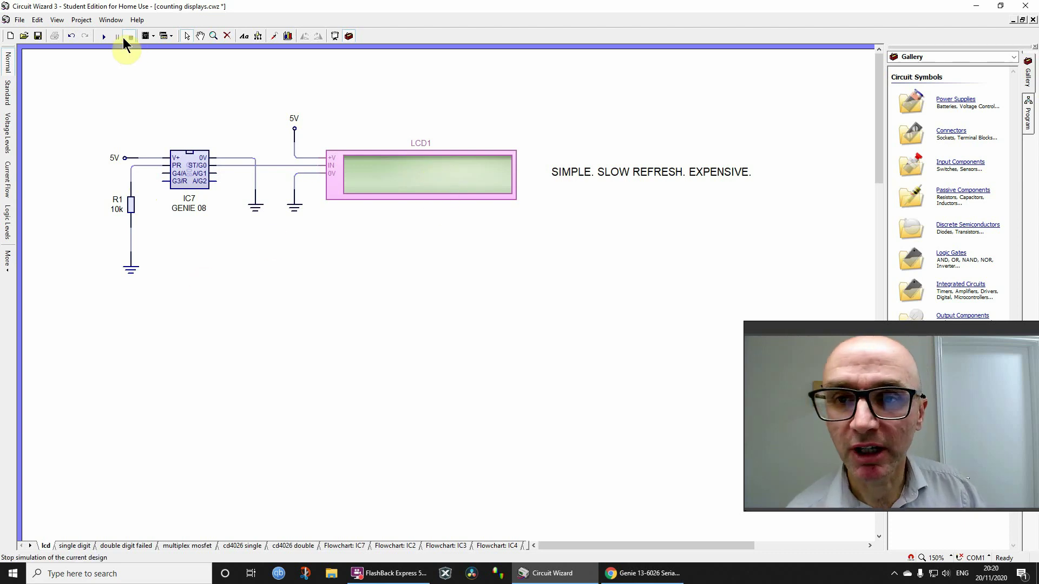
pyautogui.click(103, 35)
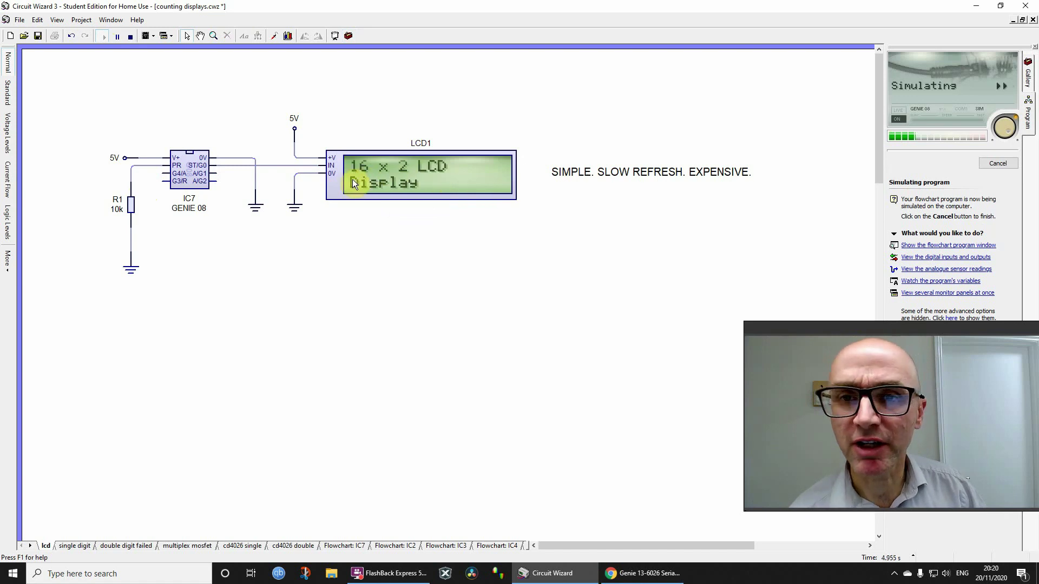
pyautogui.click(131, 36)
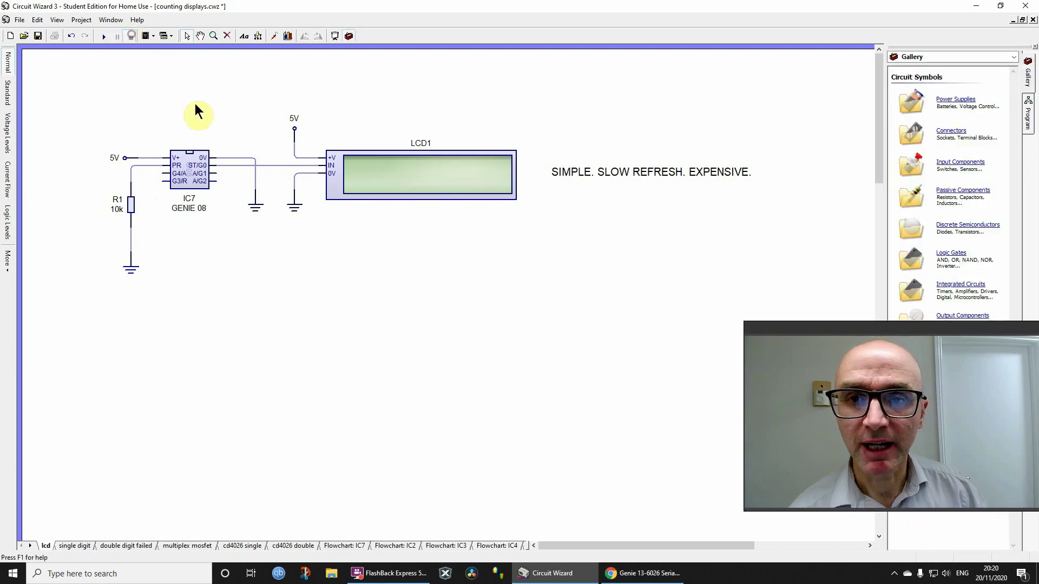
# Open IC7's flowchart program and the settings of its first LCD block
pyautogui.rightClick(188, 167)
pyautogui.moveTo(217, 212)
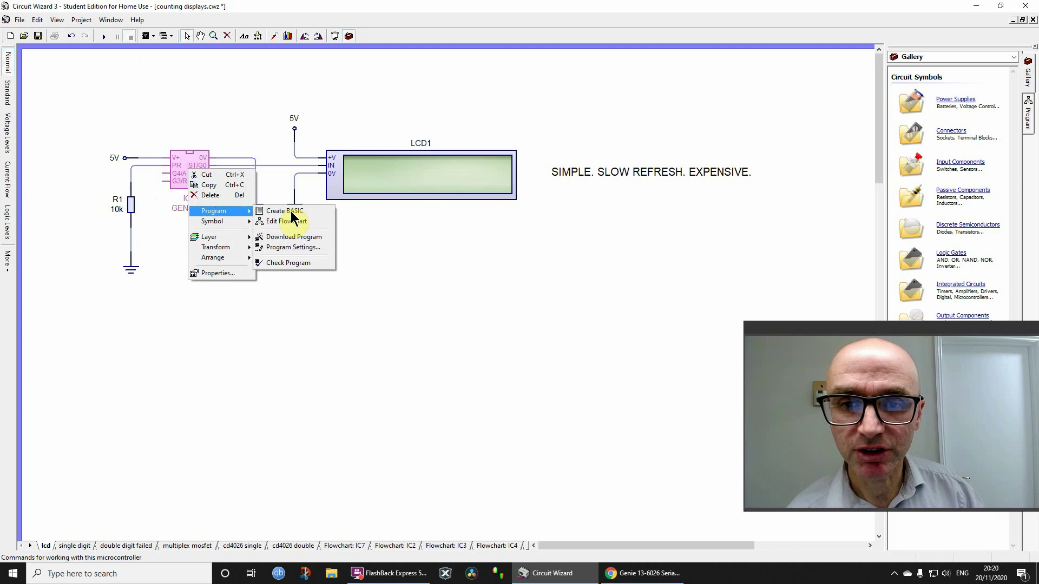
pyautogui.click(297, 220)
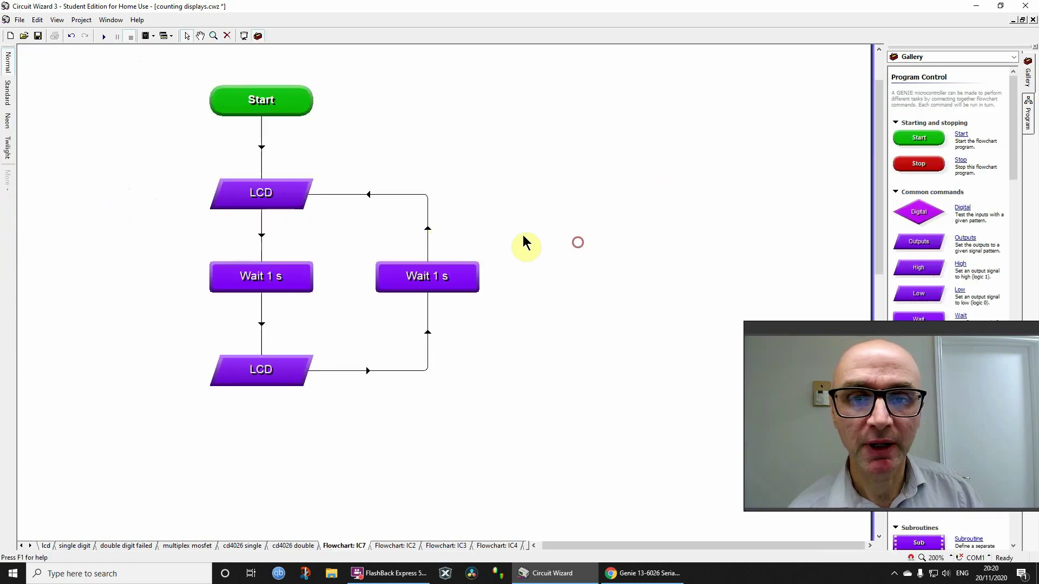
pyautogui.click(269, 198)
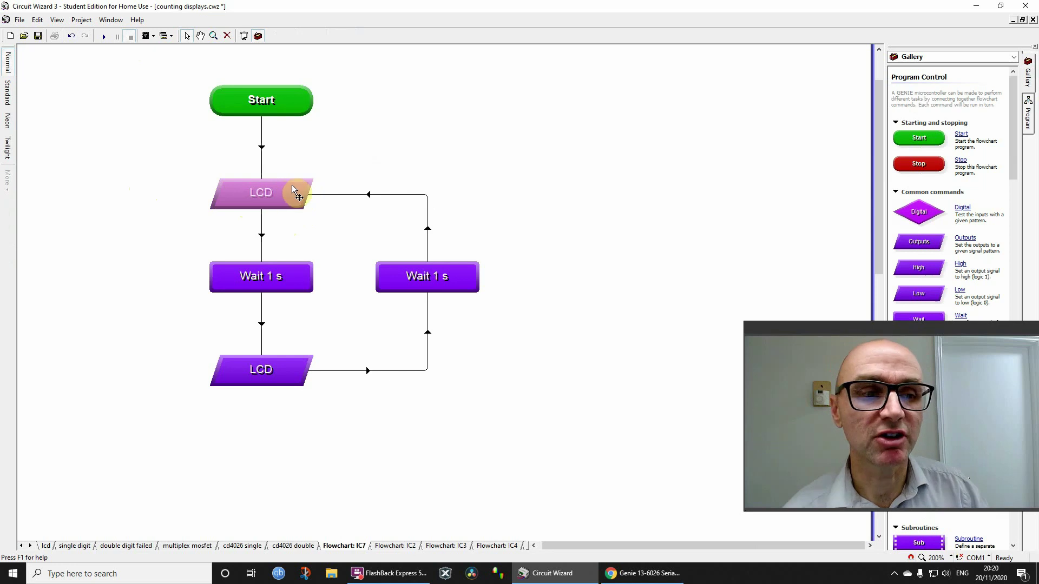
pyautogui.doubleClick(280, 198)
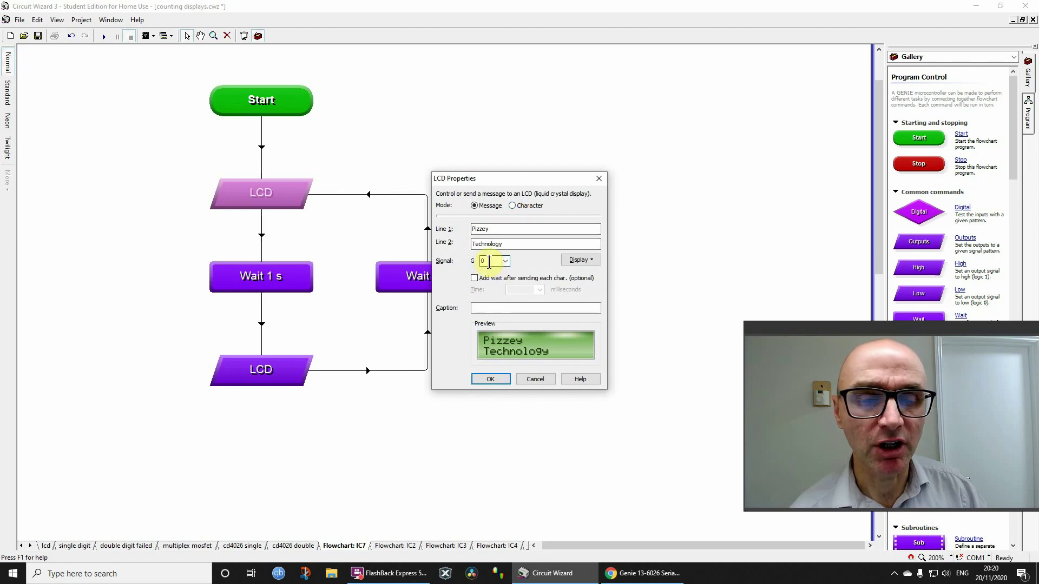
# Keep signal pin 0 and add a 50 ms wait after each character sent
pyautogui.click(505, 261)
pyautogui.click(490, 270)
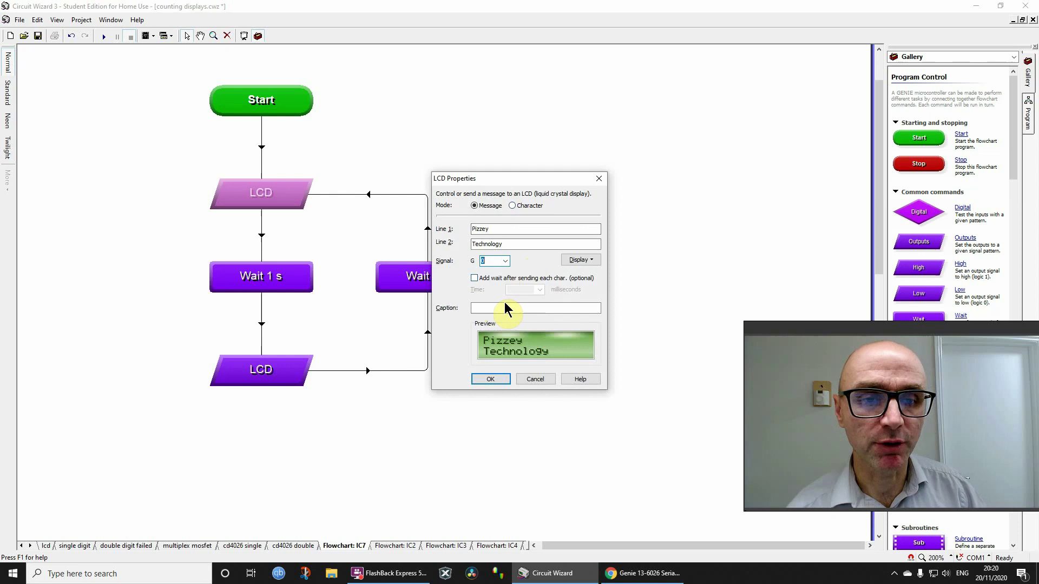
pyautogui.click(595, 260)
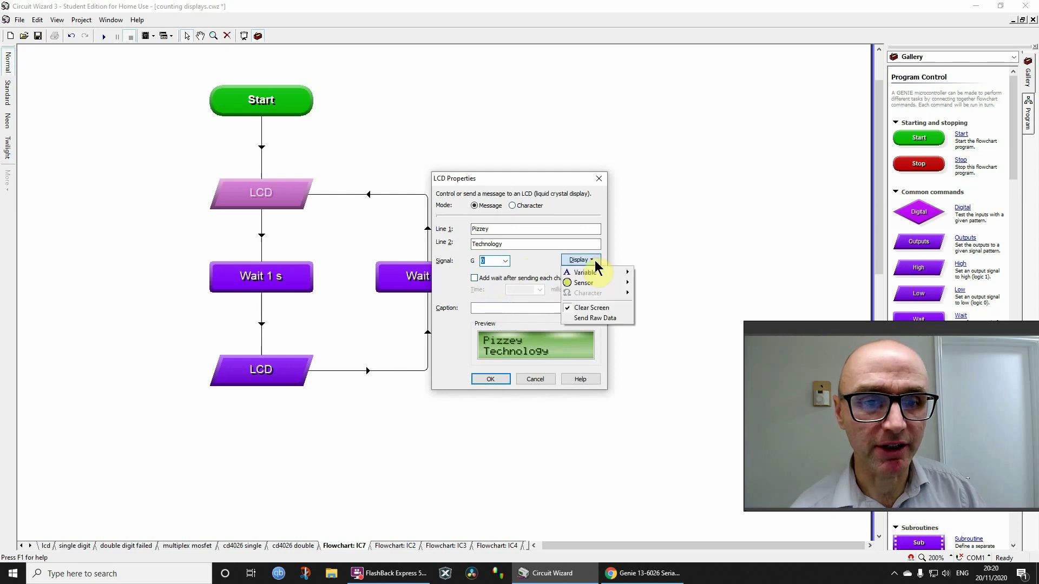
pyautogui.moveTo(598, 276)
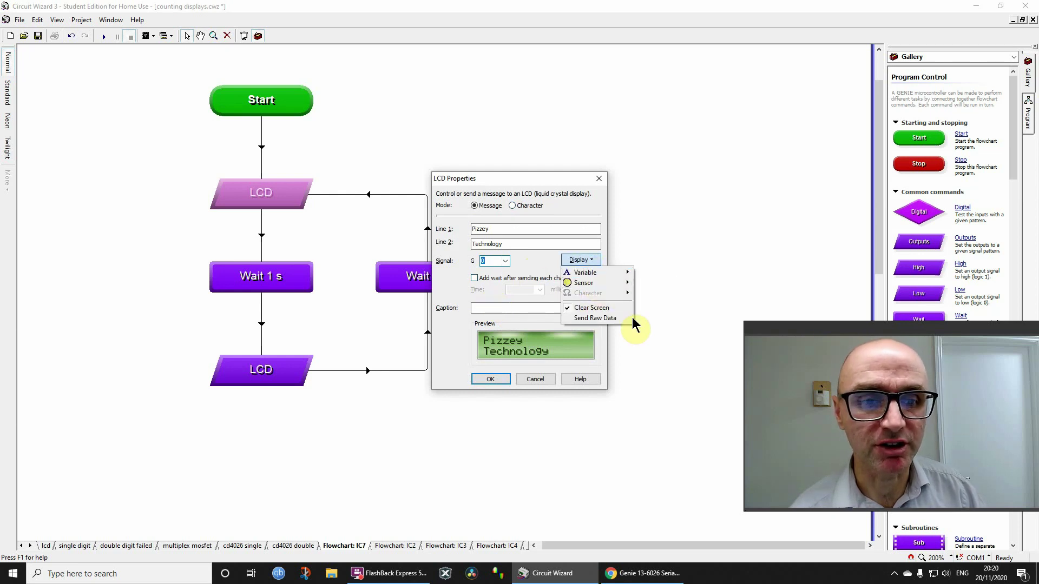
pyautogui.click(474, 278)
pyautogui.click(538, 291)
pyautogui.click(538, 290)
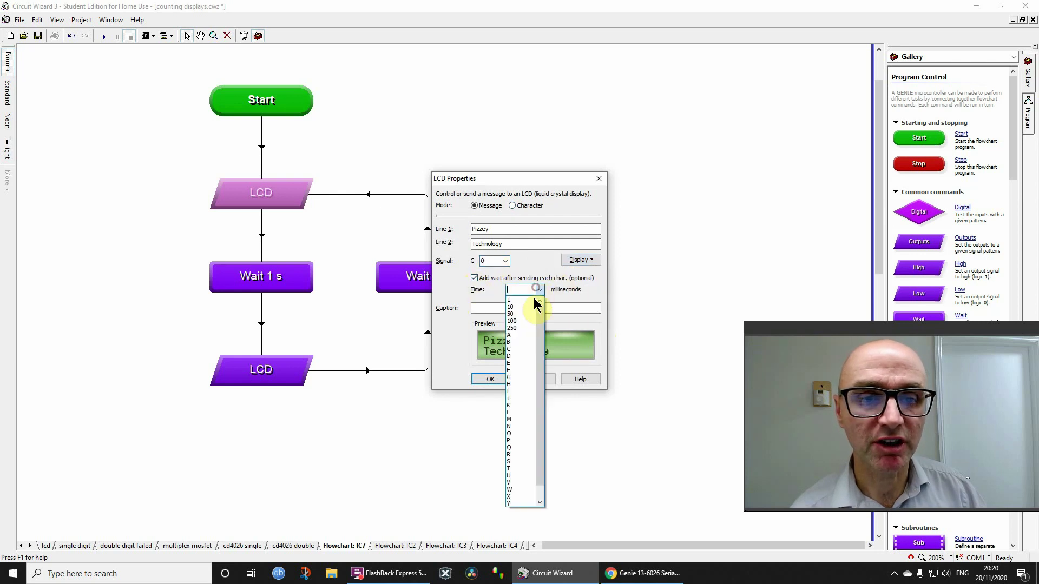
pyautogui.click(514, 312)
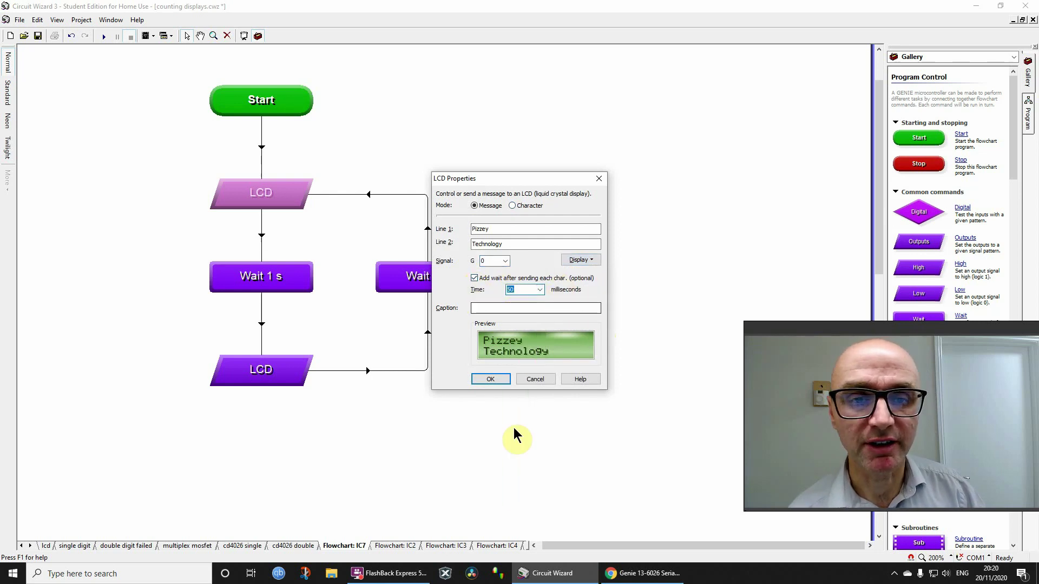
pyautogui.click(490, 379)
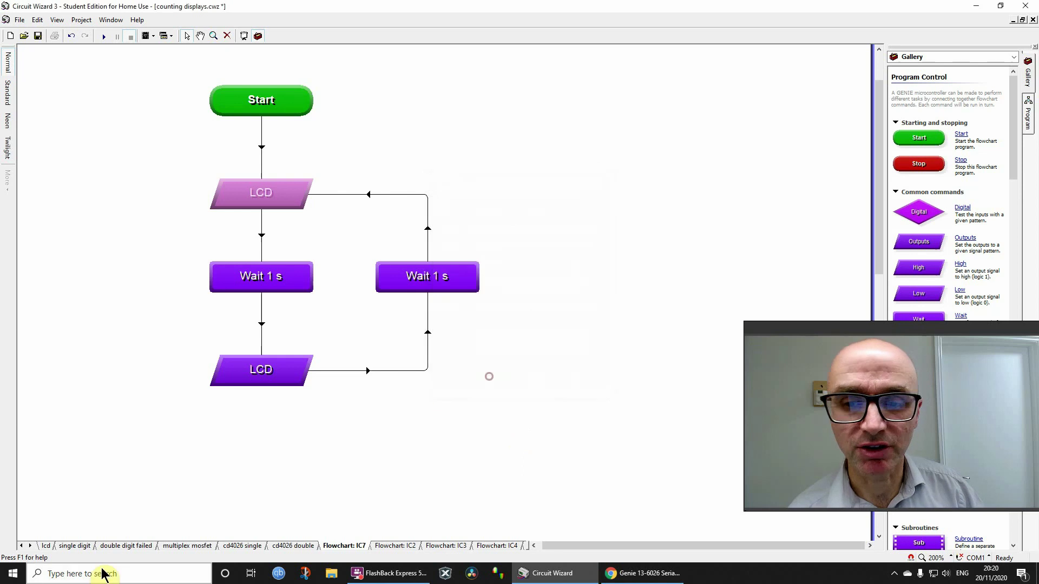
# Simulate the lcd sheet to see the slower text, stop, then move to the single digit sheet
pyautogui.click(47, 546)
pyautogui.click(103, 36)
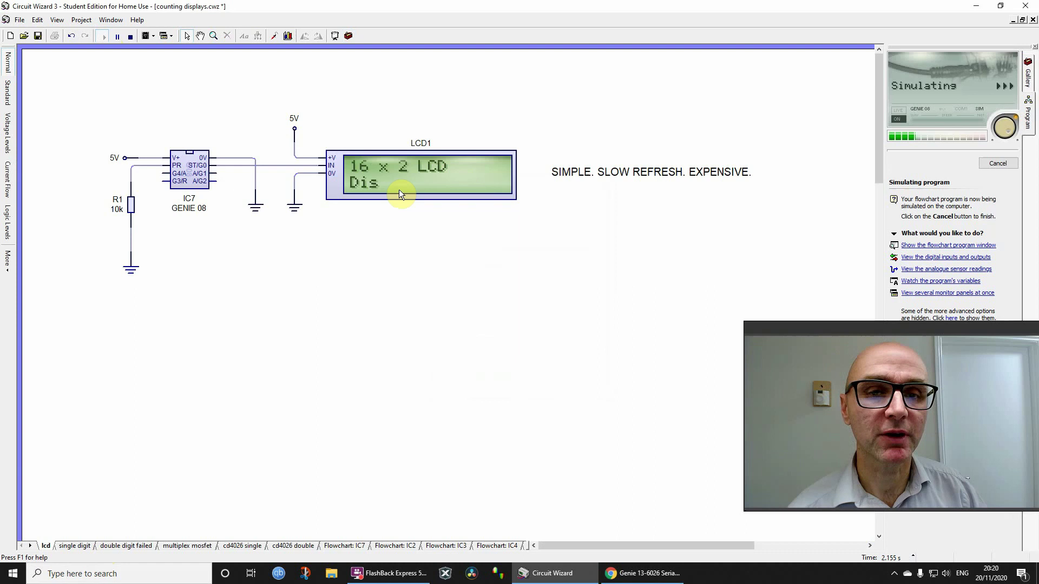
pyautogui.click(132, 36)
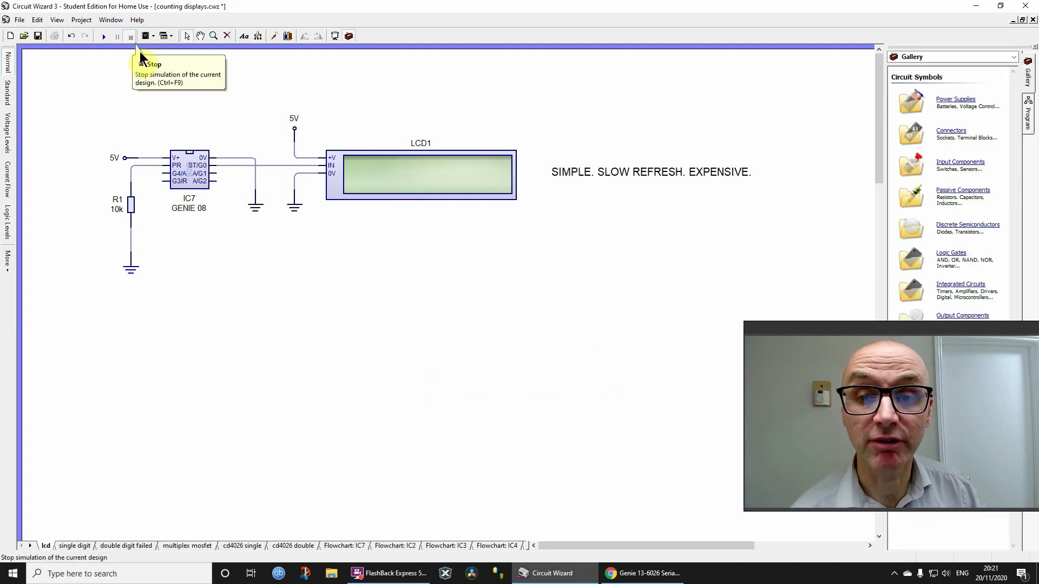
pyautogui.hotkey('ctrl', 'pagedown')
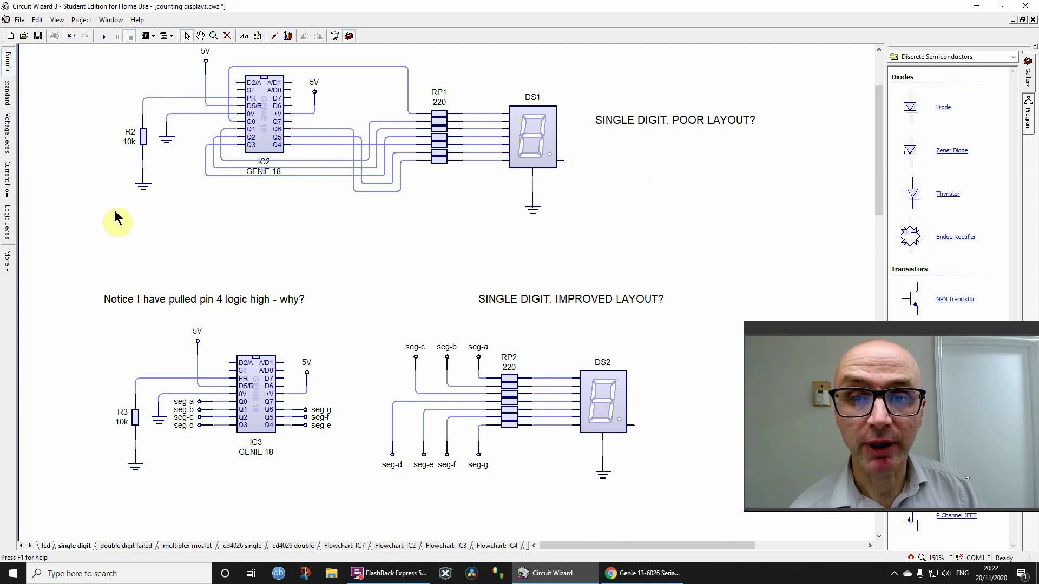
pyautogui.moveTo(100, 225); pyautogui.dragTo(772, 68)
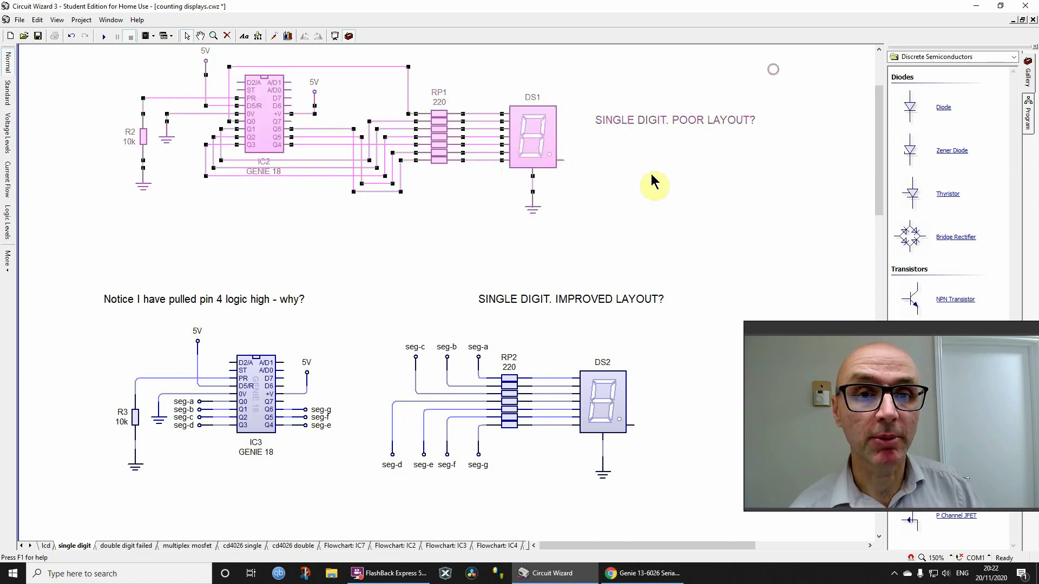
pyautogui.click(687, 188)
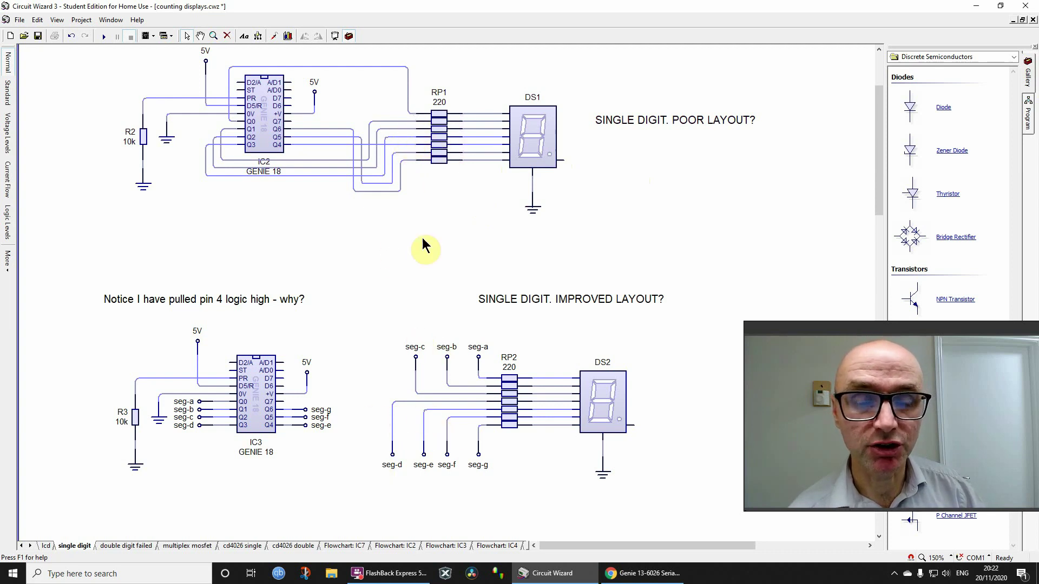
pyautogui.click(415, 138)
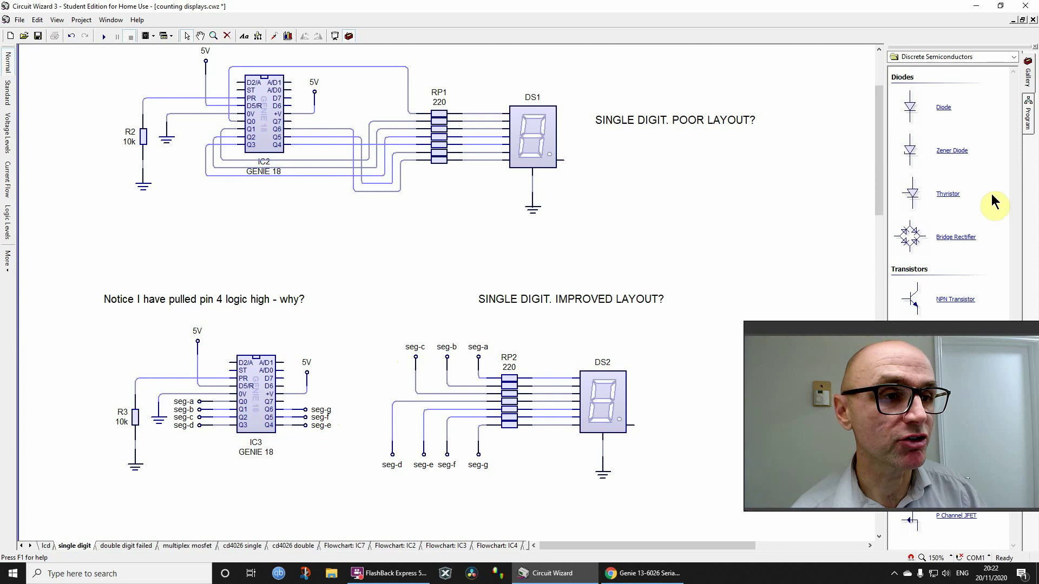
# Switch the parts gallery category to Connectors
pyautogui.moveTo(946, 341); pyautogui.dragTo(880, 368)
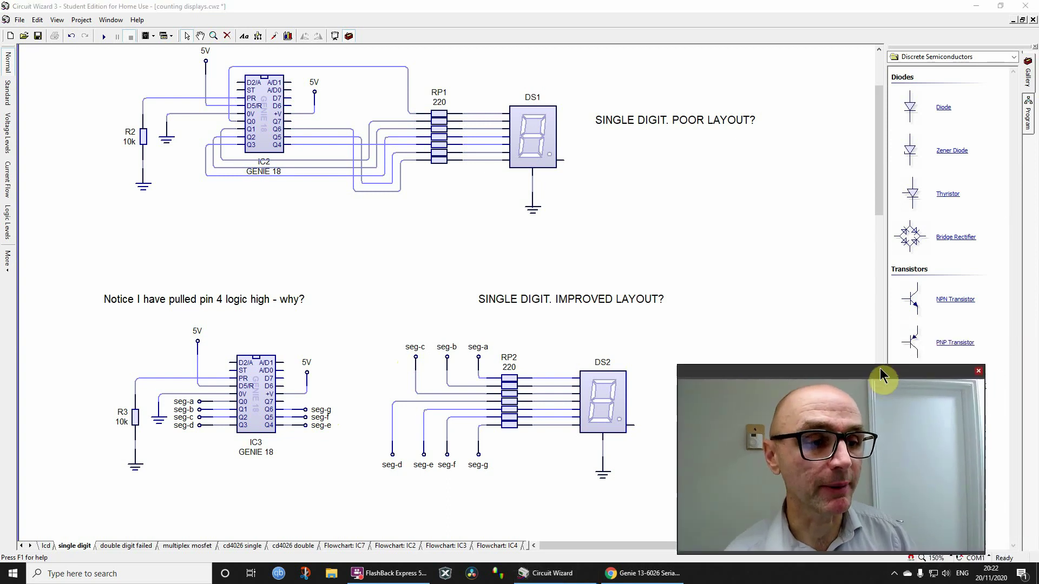
pyautogui.click(941, 56)
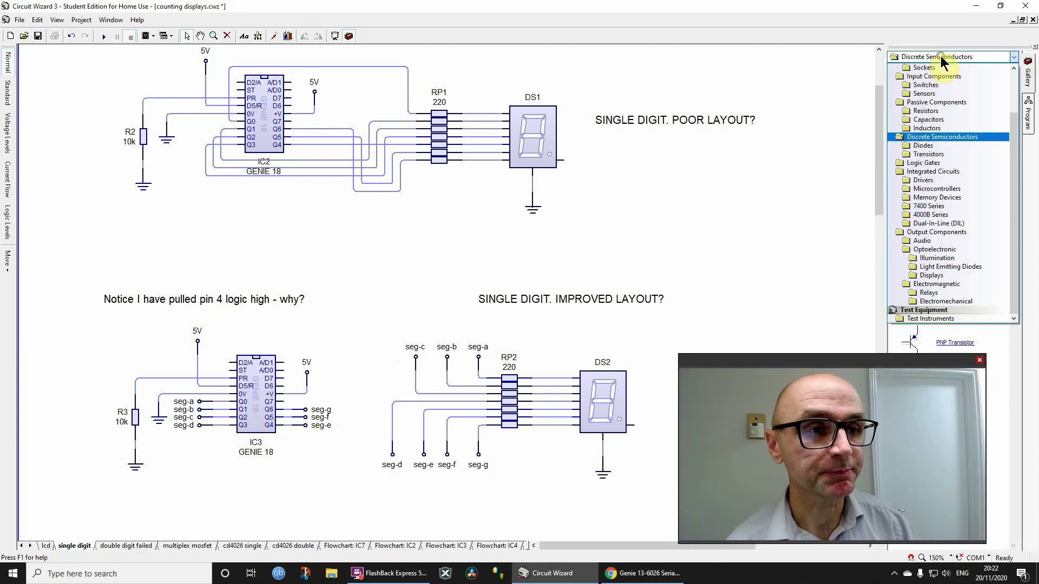
pyautogui.scroll(2, 947, 87)
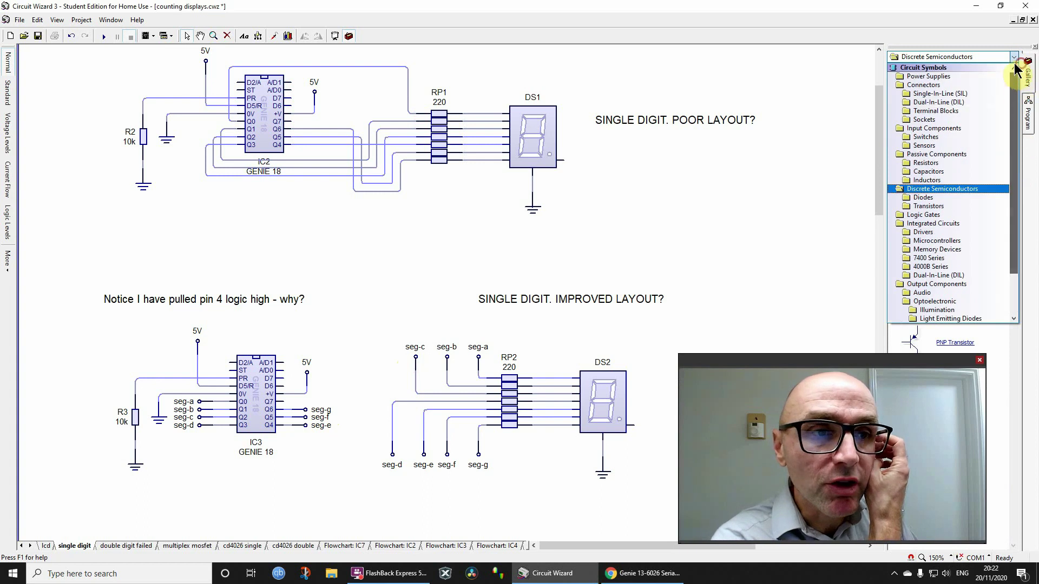
pyautogui.click(945, 85)
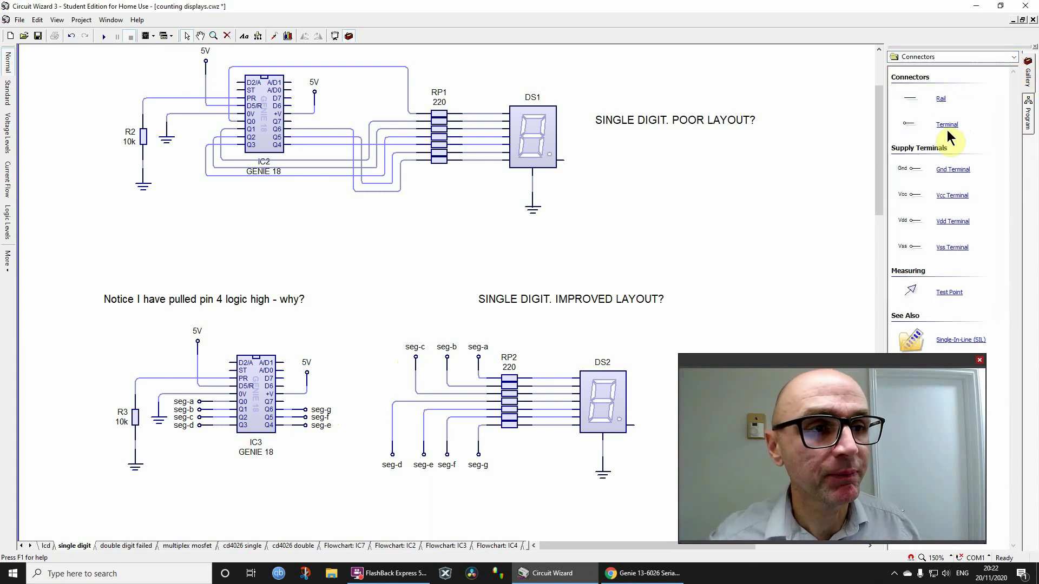
# Place a terminal named 'reset' on the schematic and a copy to its right
pyautogui.moveTo(948, 128); pyautogui.dragTo(395, 252)
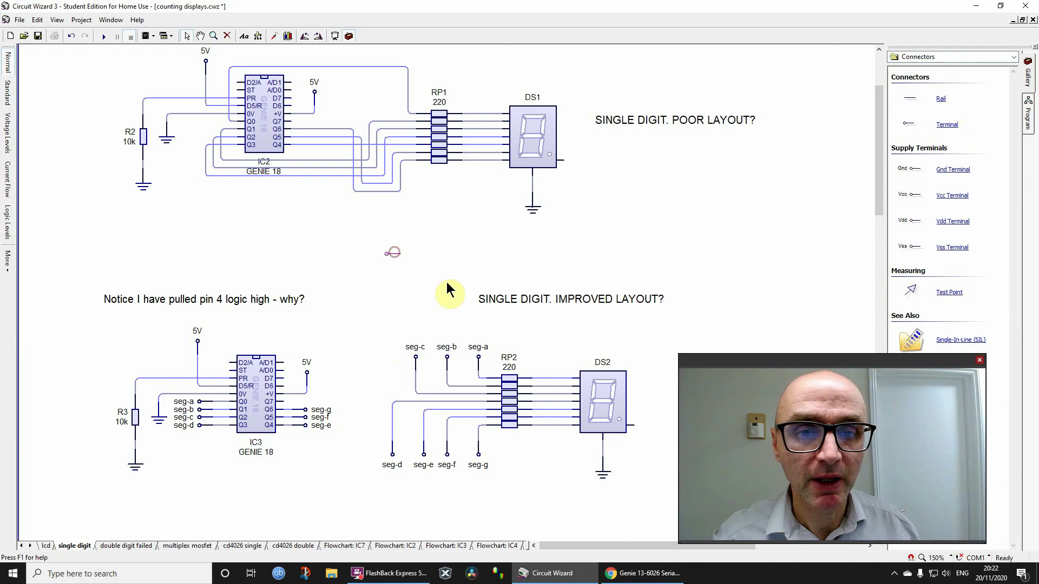
pyautogui.doubleClick(387, 256)
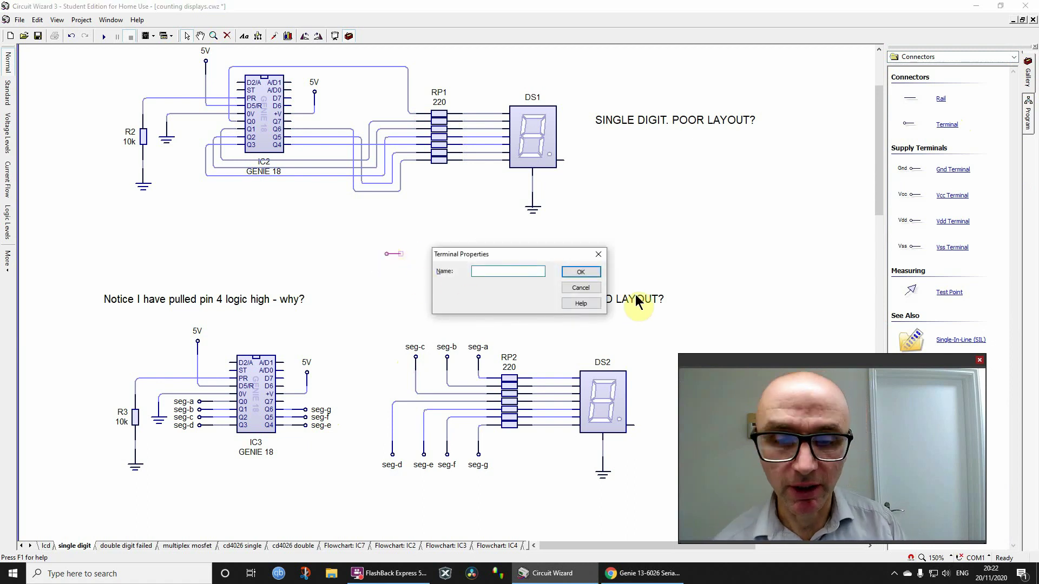
pyautogui.write('reset')
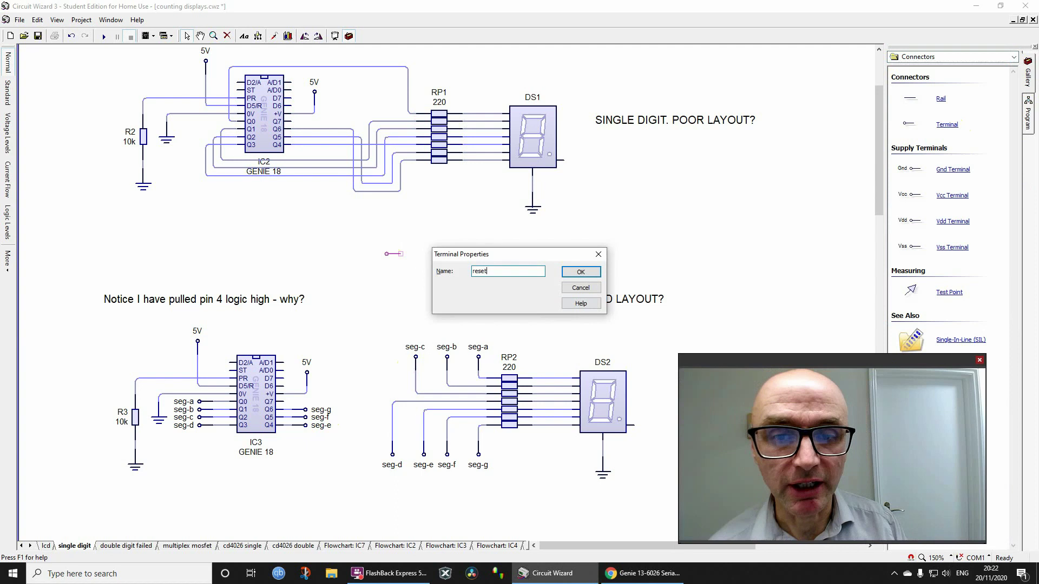
pyautogui.press('Return')
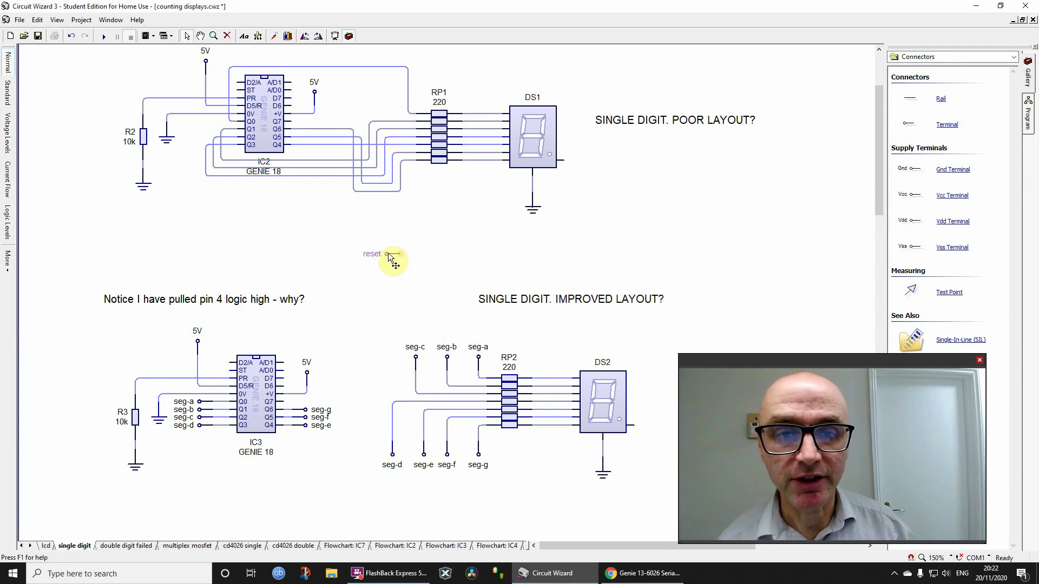
pyautogui.moveTo(388, 252); pyautogui.dragTo(521, 254)
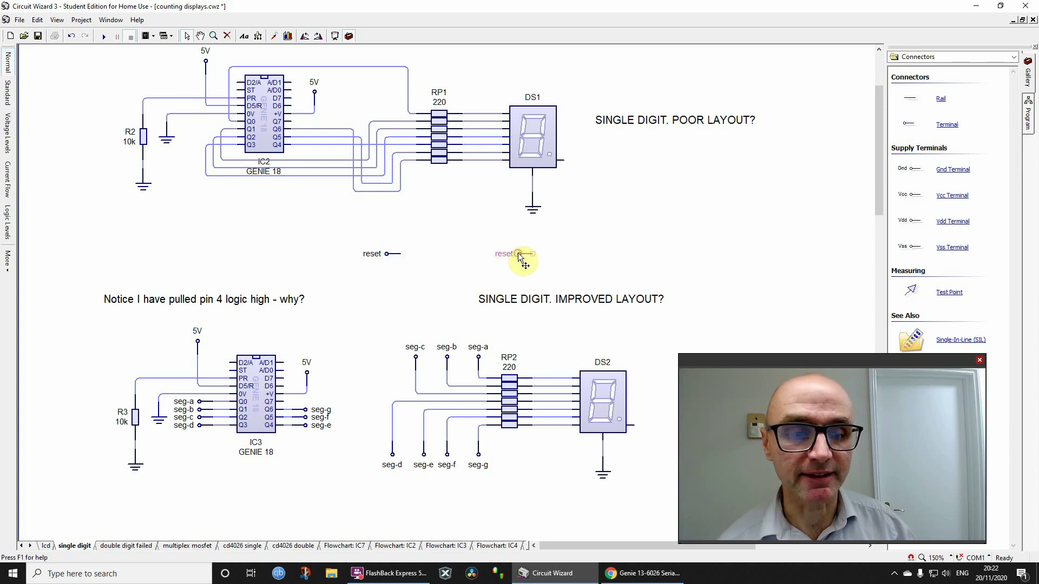
# Delete both reset terminals and select the whole poor layout circuit
pyautogui.press('Delete')
pyautogui.click(387, 256)
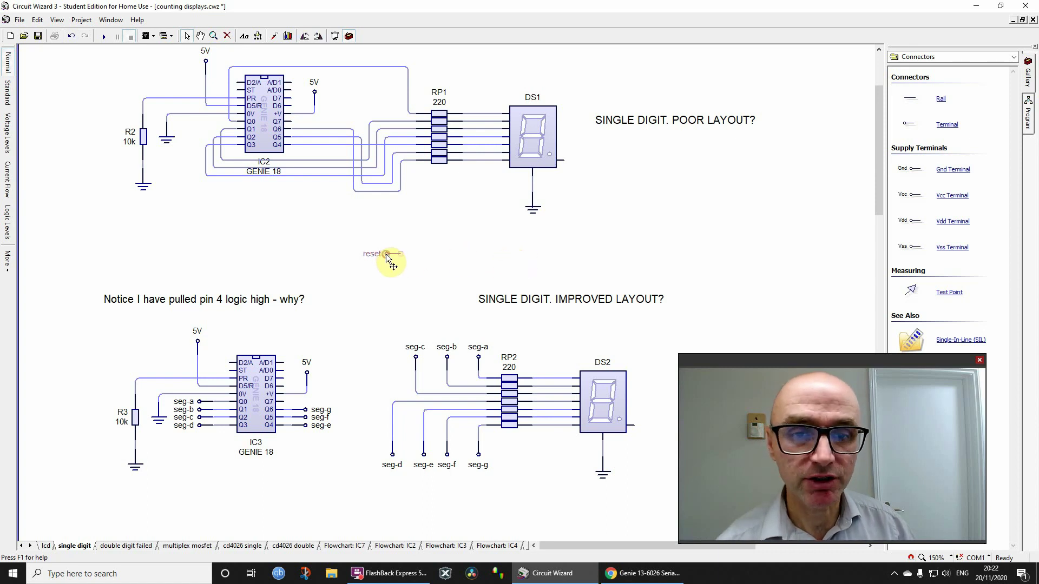
pyautogui.press('Delete')
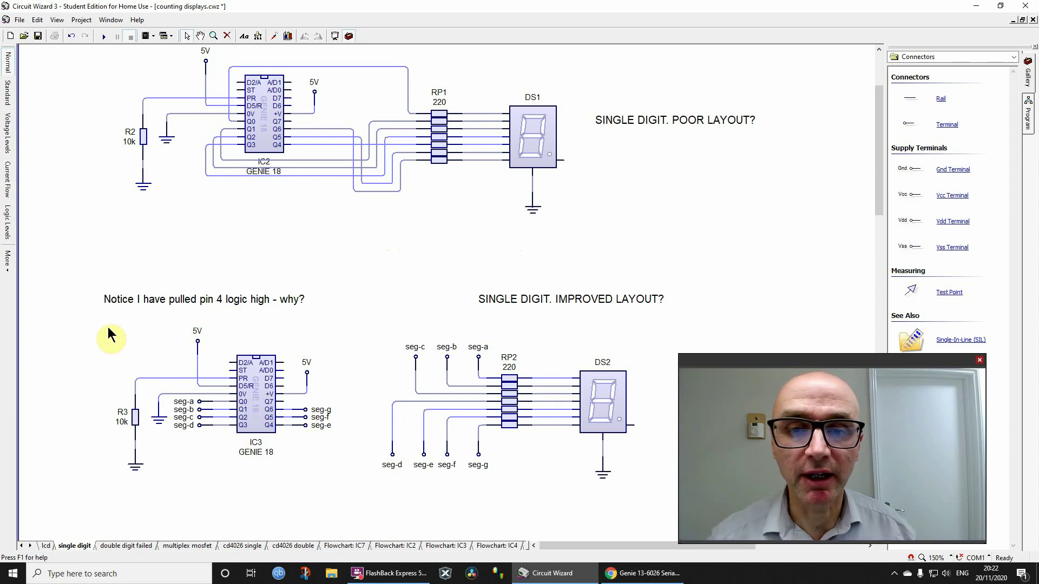
pyautogui.moveTo(96, 228); pyautogui.dragTo(638, 65)
pyautogui.click(619, 192)
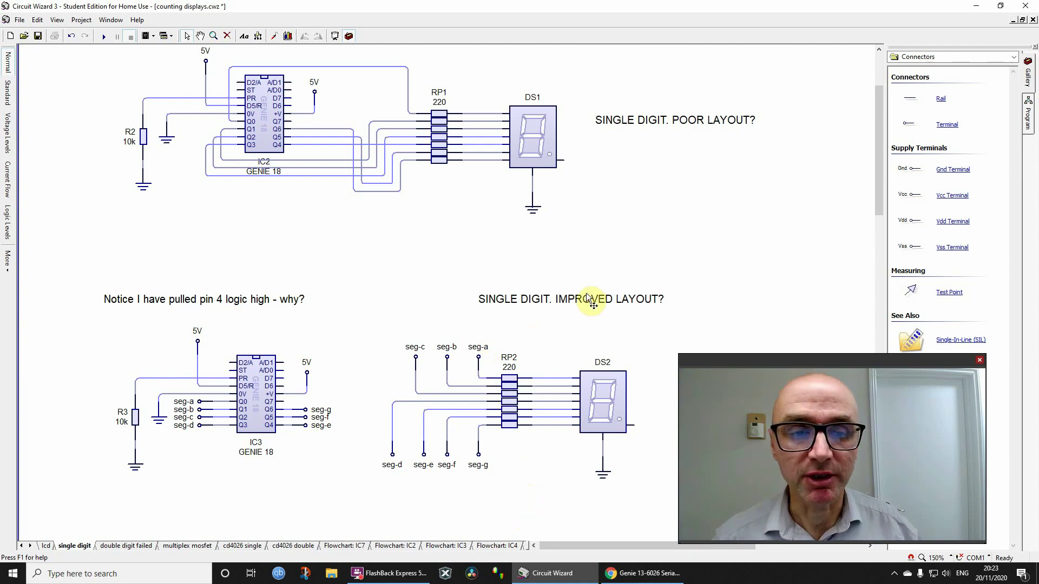
pyautogui.moveTo(876, 186)
pyautogui.mouseDown()
pyautogui.moveTo(877, 239)
pyautogui.moveTo(882, 192)
pyautogui.mouseUp()
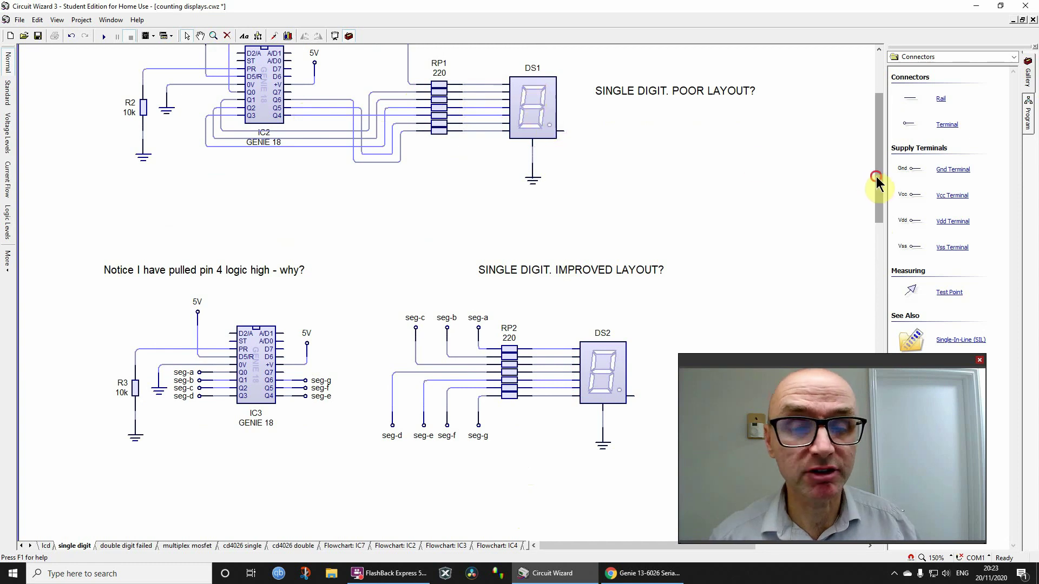
pyautogui.moveTo(876, 182); pyautogui.dragTo(878, 158)
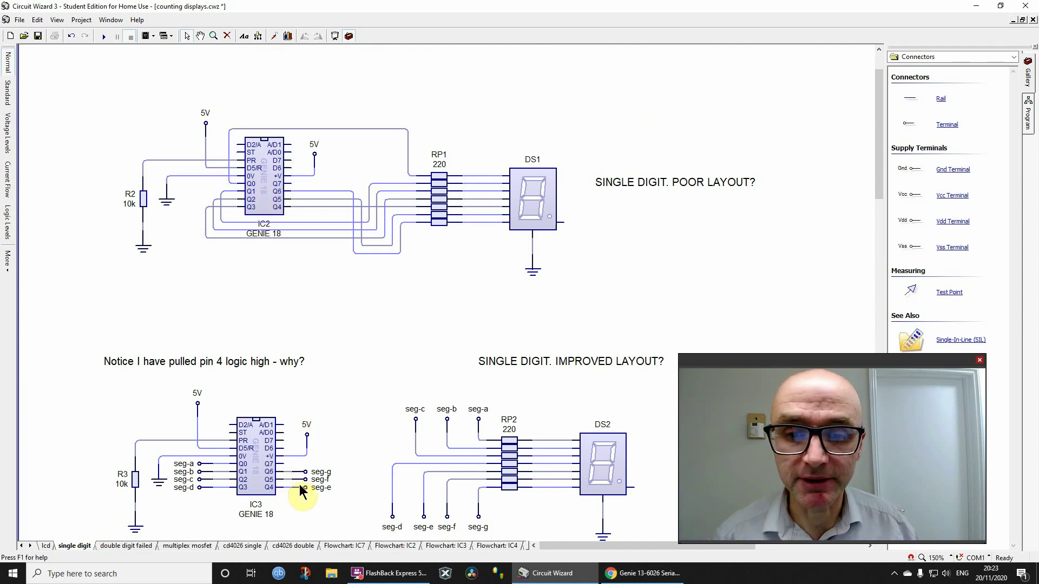
pyautogui.click(171, 365)
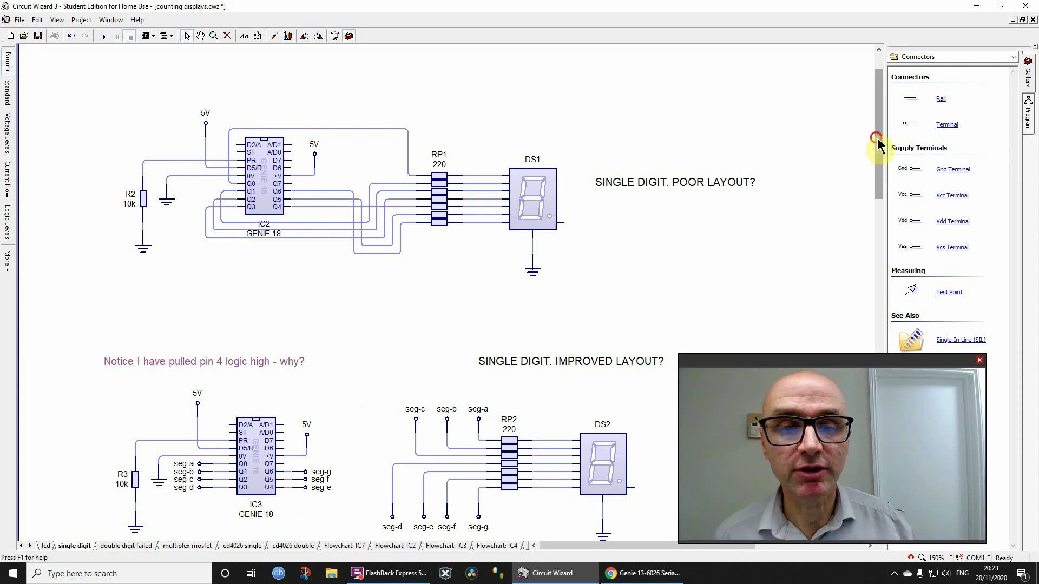
pyautogui.moveTo(875, 144); pyautogui.dragTo(887, 176)
# Zoom to 300% around IC3 and open its GENIE 18 Program Settings
pyautogui.scroll(3, 294, 403)
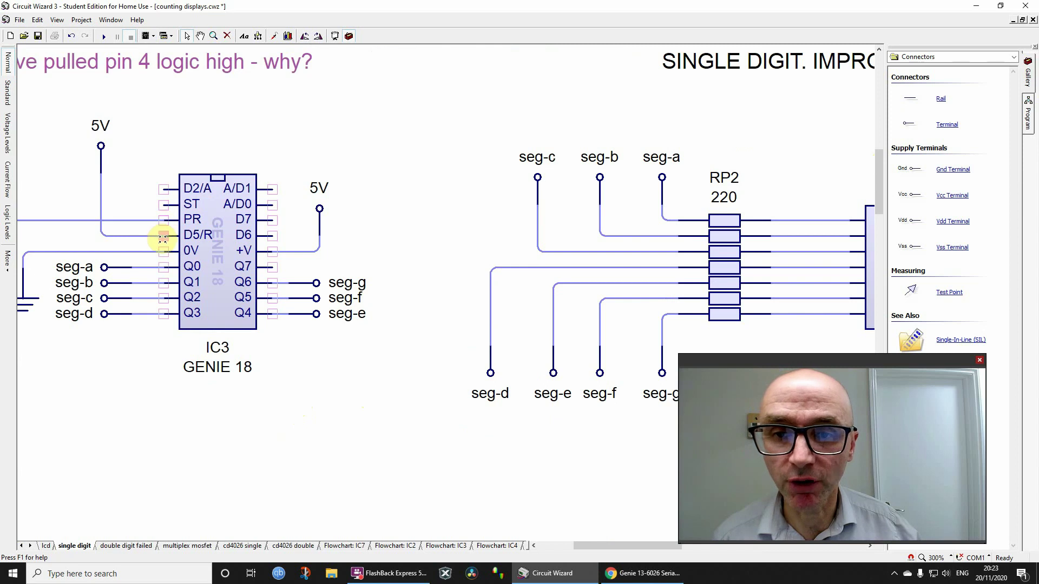
pyautogui.moveTo(163, 238)
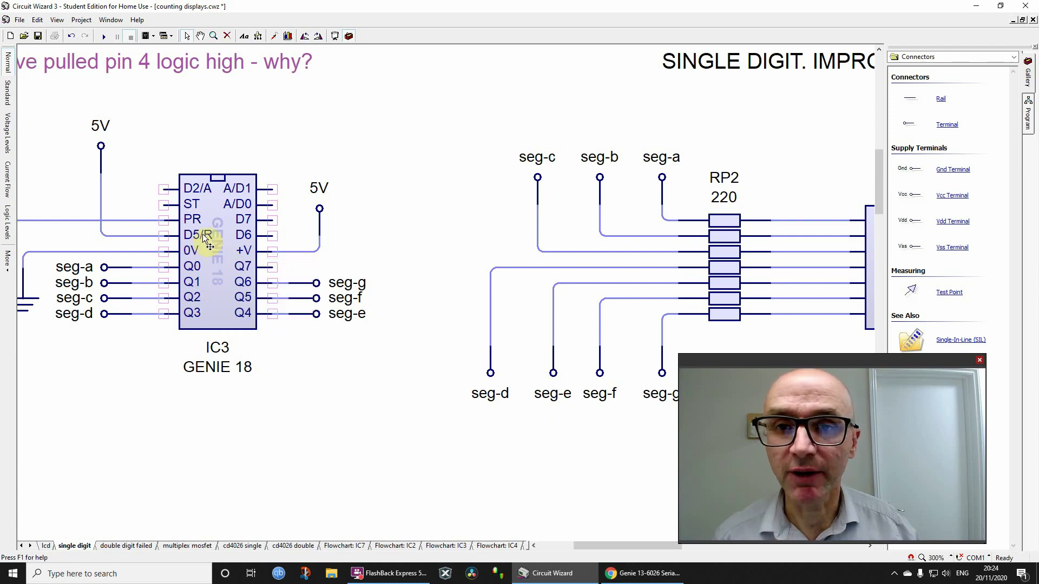
pyautogui.click(149, 37)
pyautogui.click(170, 138)
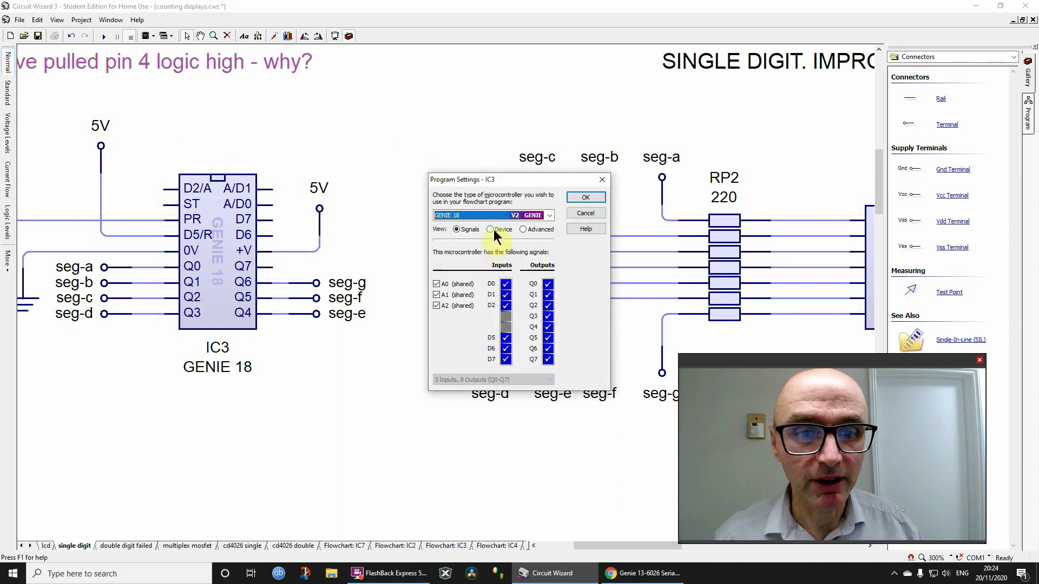
# Check IC3's Advanced options for reset on a low RESET/R pin, close them, and zoom back out
pyautogui.click(522, 230)
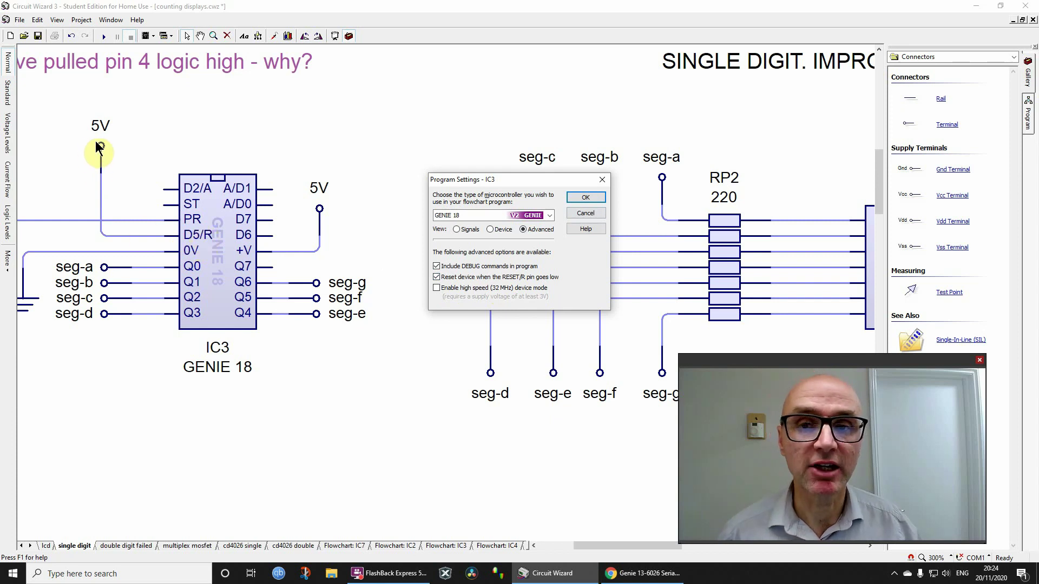
pyautogui.click(601, 197)
pyautogui.scroll(-2, 539, 170)
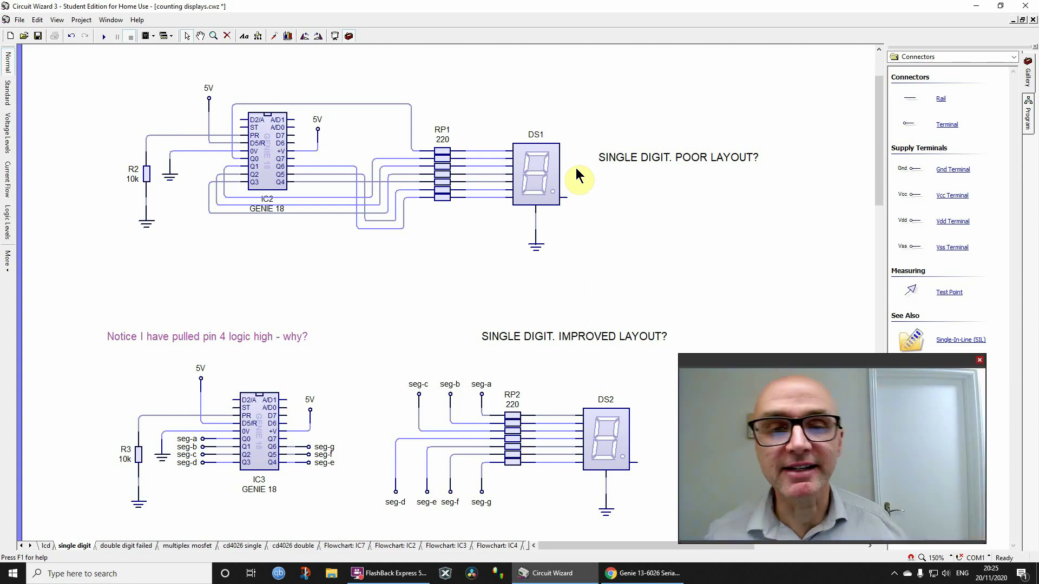
# Run the simulation of the single digit sheet's circuits
pyautogui.click(104, 35)
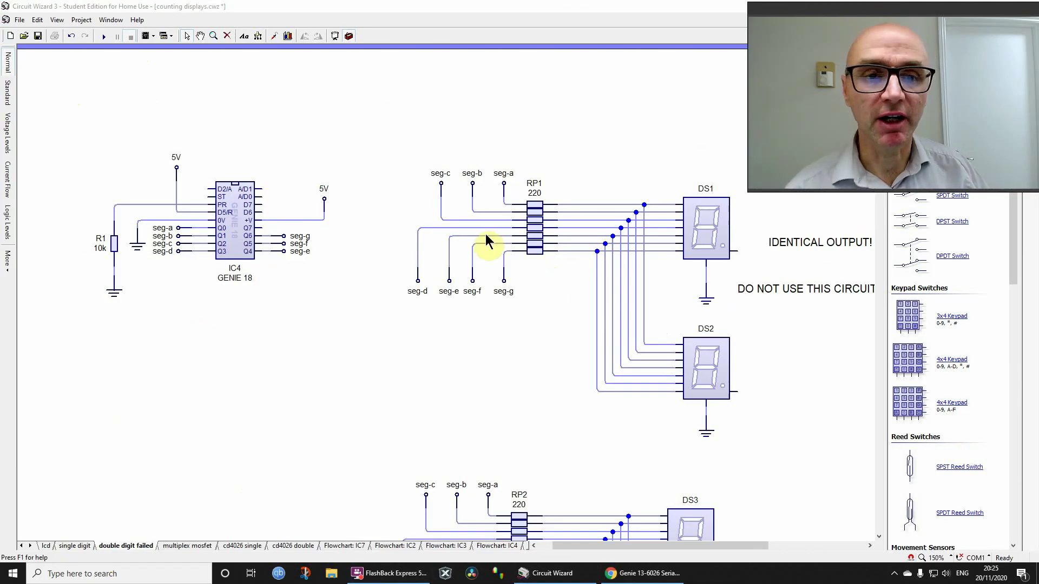
# Select DS1 and run the simulation so DS1 and DS2 show the same digit
pyautogui.click(706, 211)
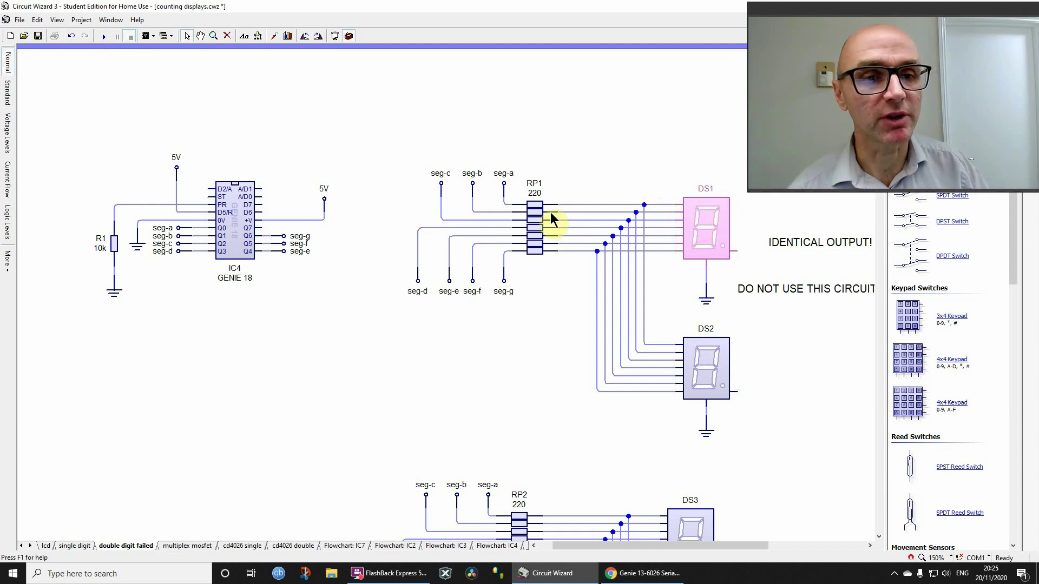
pyautogui.click(101, 36)
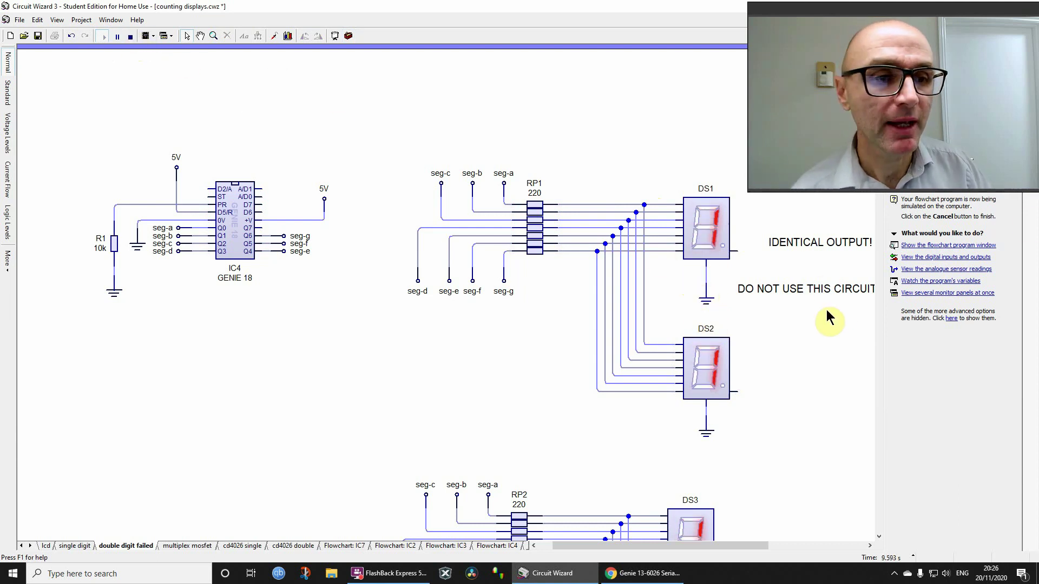
# During simulation, toggle SW1 to move the digit between DS3 and DS4, leaving SW1 open
pyautogui.moveTo(917, 8); pyautogui.dragTo(854, 9)
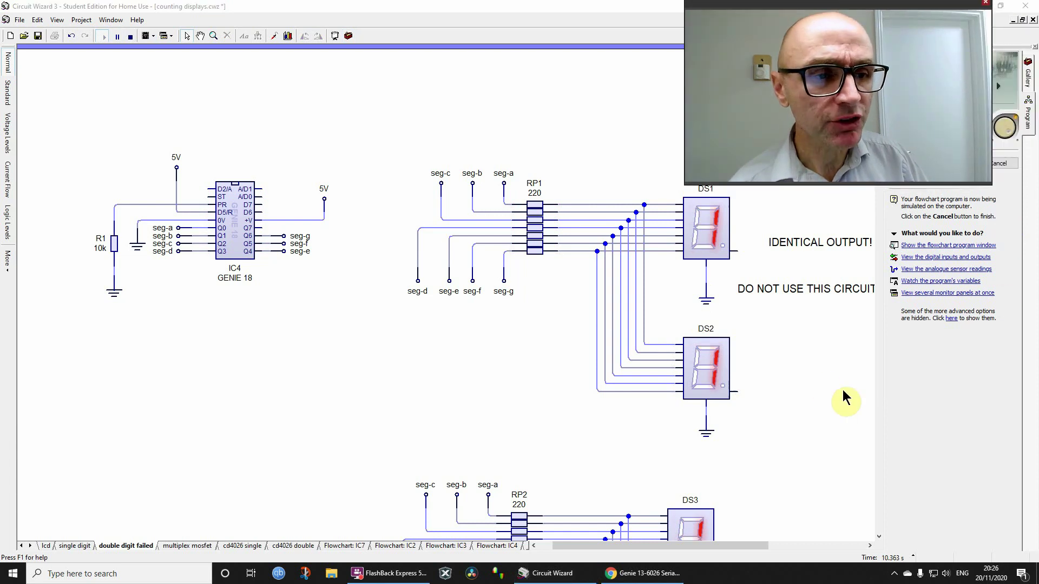
pyautogui.scroll(-2, 842, 390)
pyautogui.scroll(1, 822, 370)
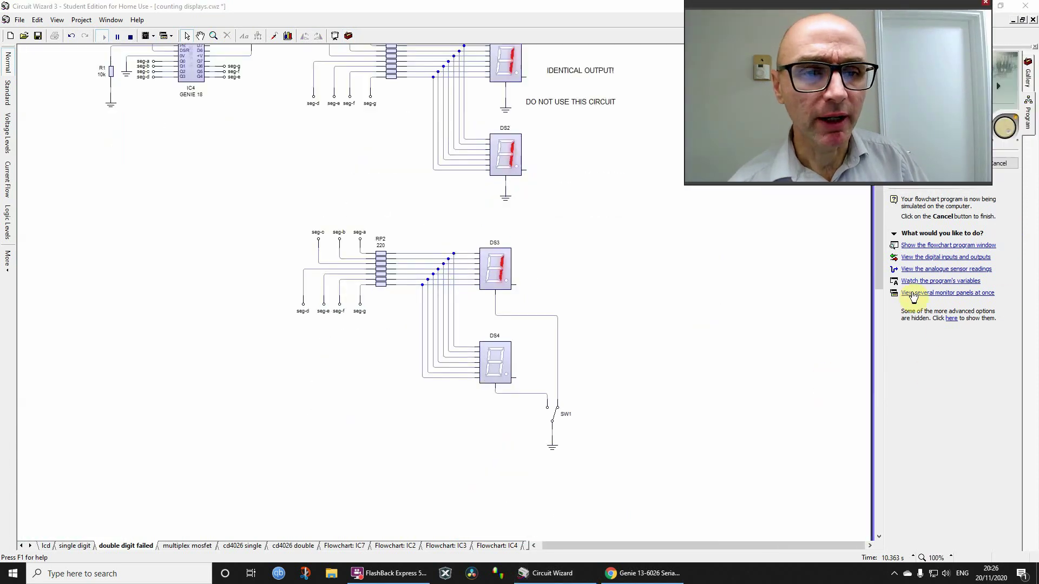
pyautogui.moveTo(882, 238); pyautogui.dragTo(881, 219)
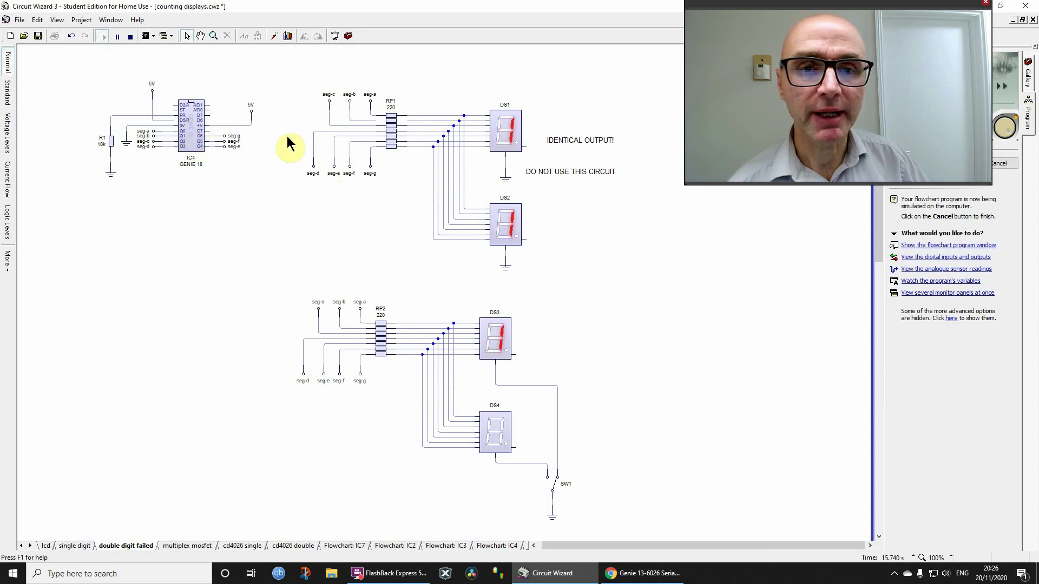
pyautogui.click(553, 483)
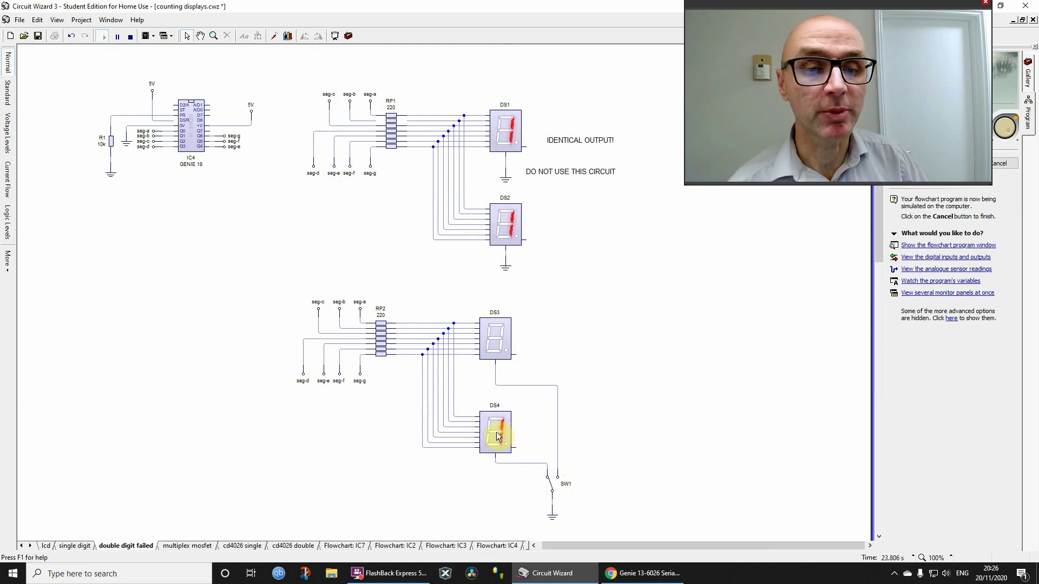
pyautogui.click(551, 483)
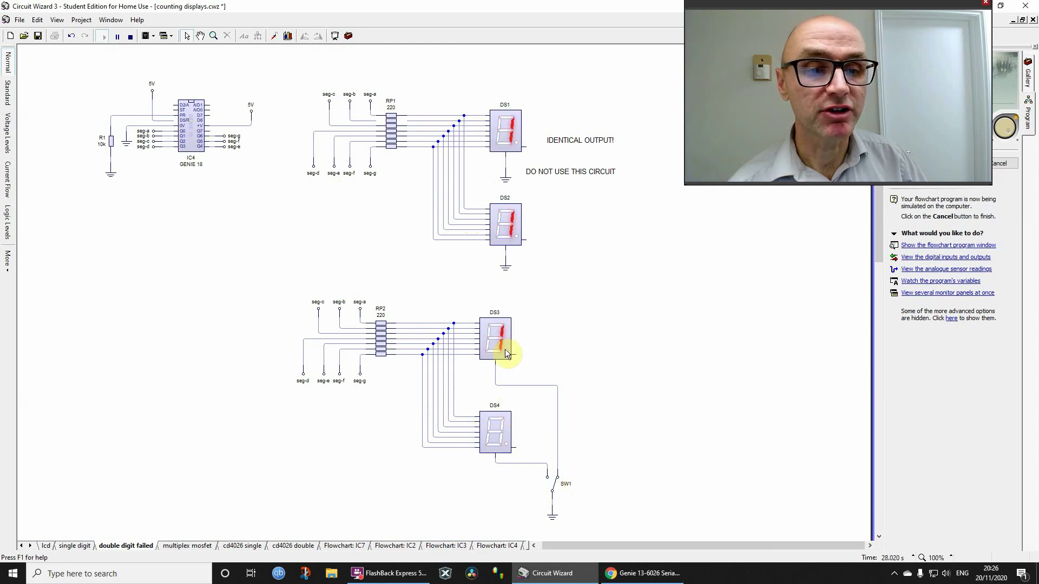
pyautogui.click(553, 484)
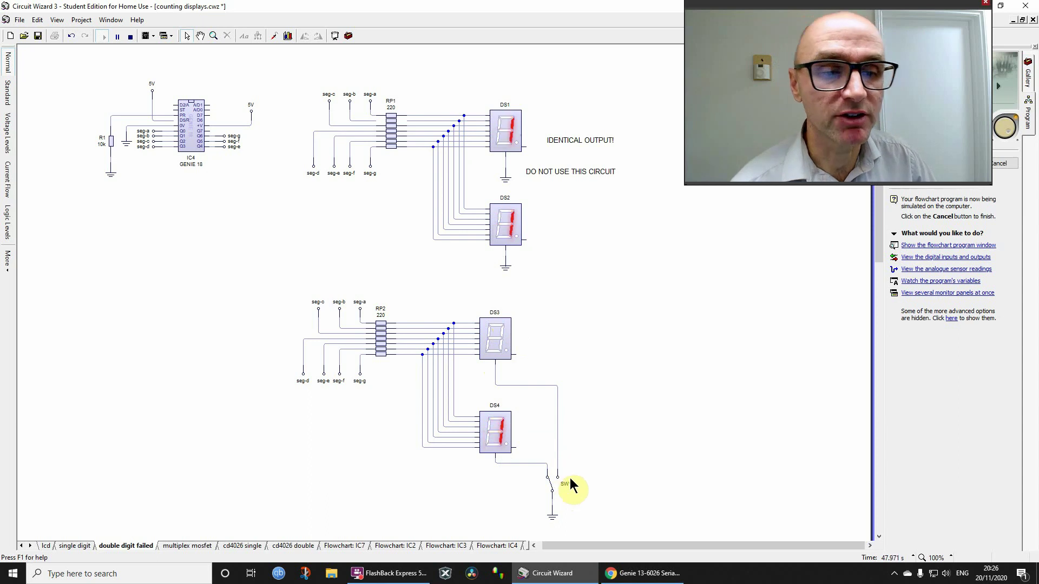
pyautogui.moveTo(492, 457)
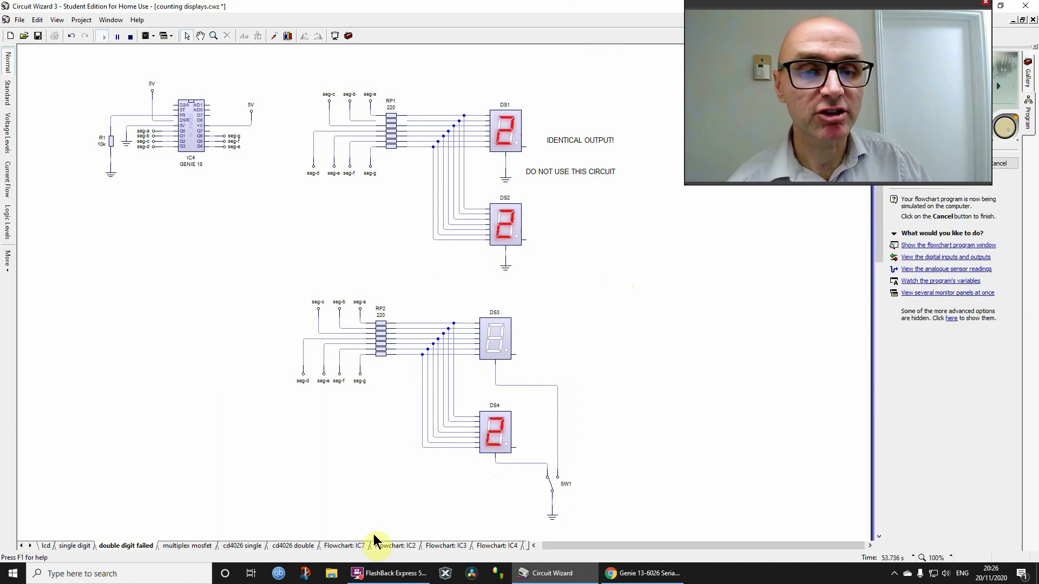
pyautogui.click(552, 483)
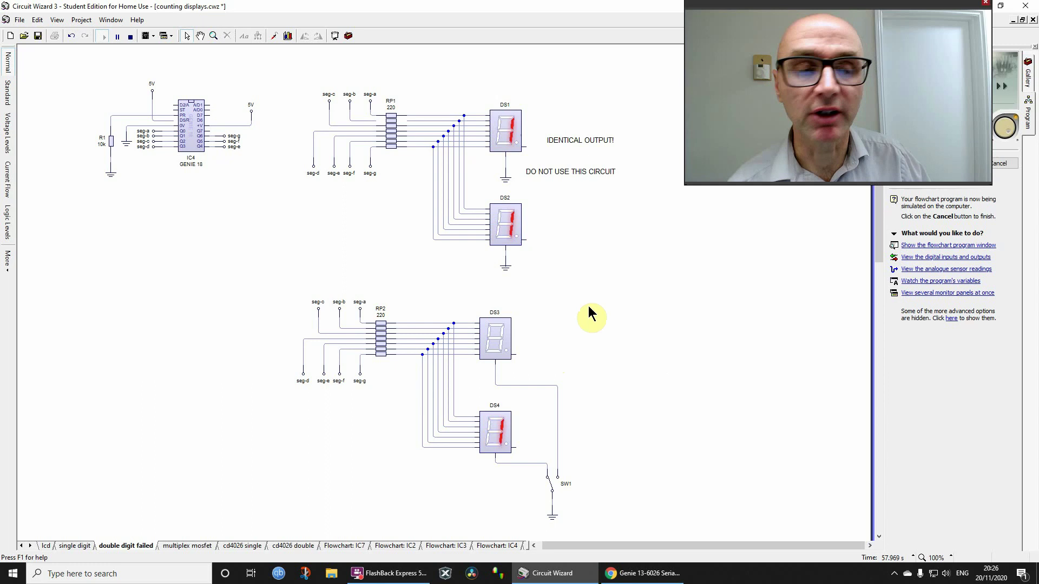
# Open the multiplex mosfet sheet and scroll across to see DS1, DS2 and MOSFETs Q1/Q2
pyautogui.click(183, 544)
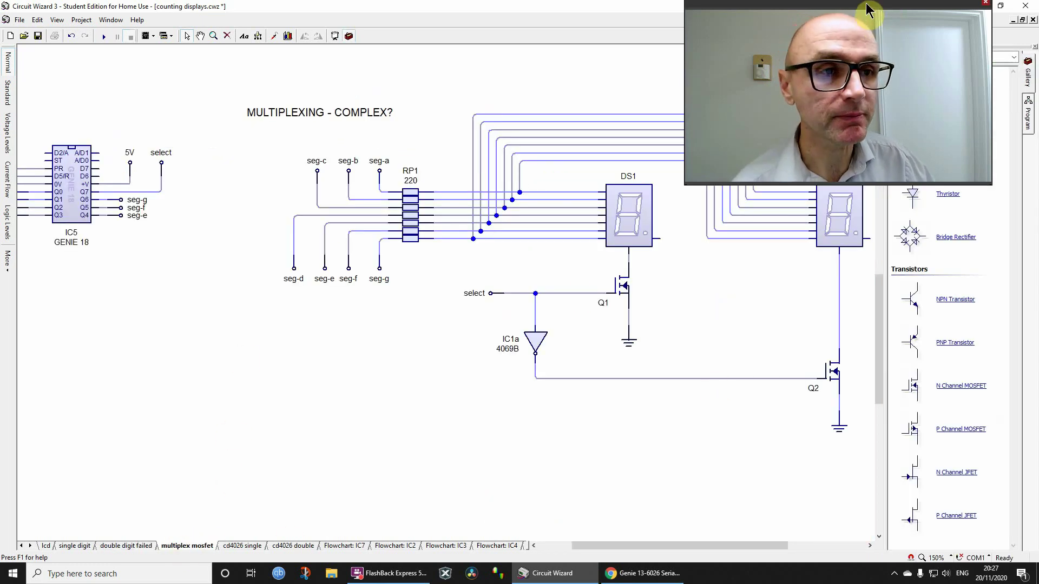
pyautogui.moveTo(829, 39); pyautogui.dragTo(195, 385)
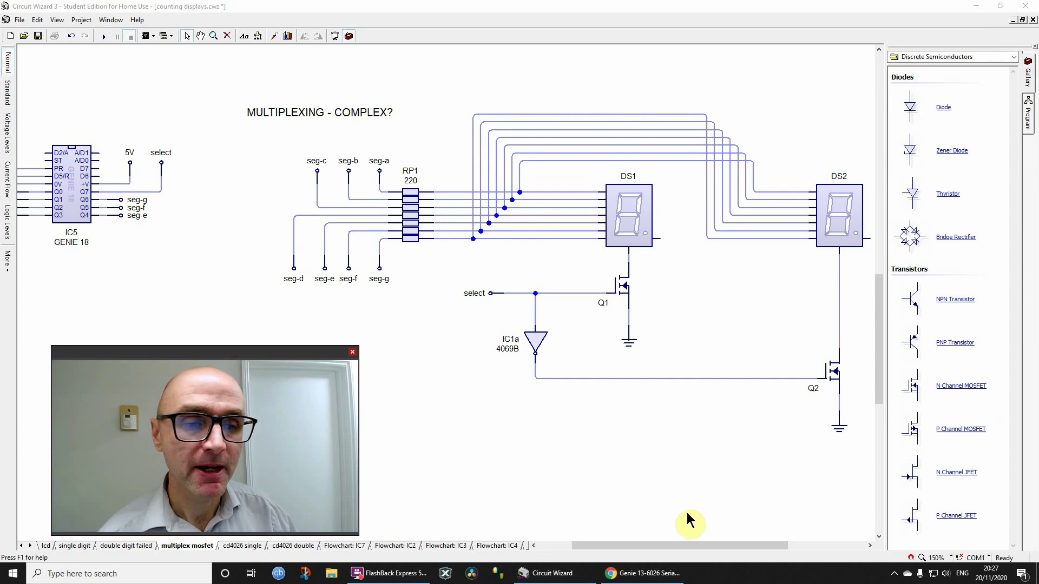
pyautogui.moveTo(676, 547); pyautogui.dragTo(641, 547)
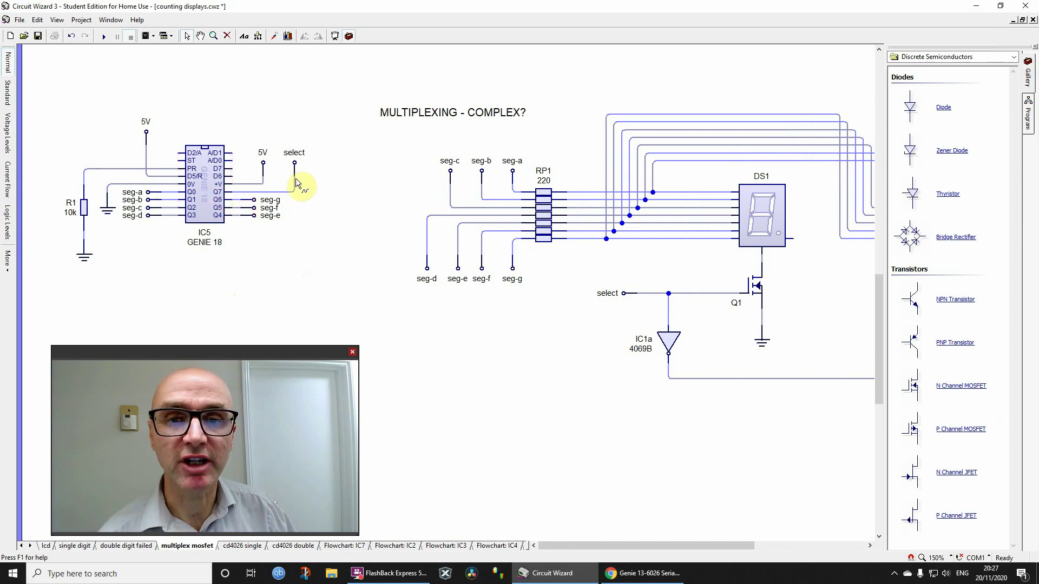
pyautogui.moveTo(598, 546); pyautogui.dragTo(651, 543)
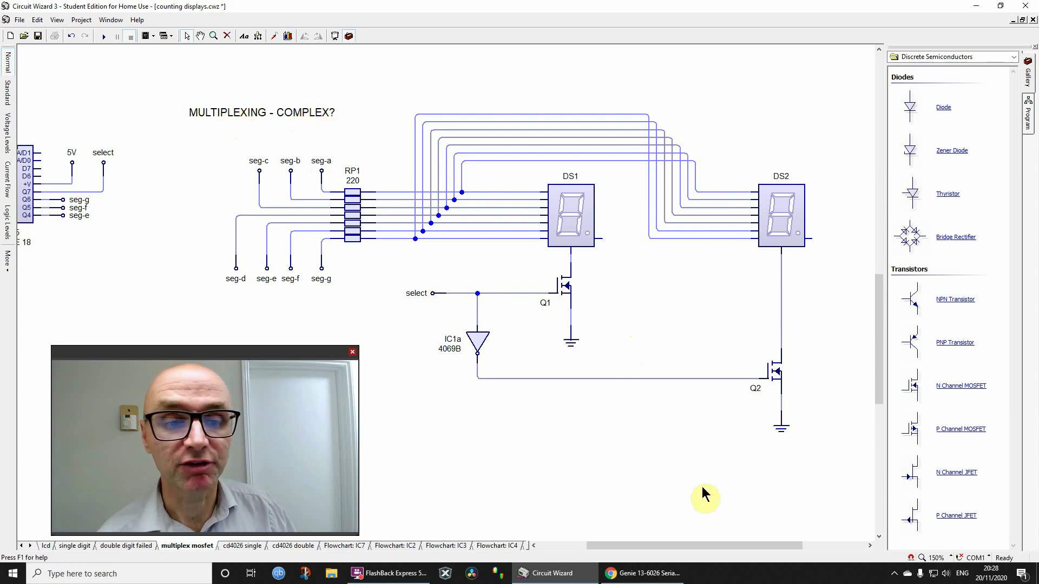
# Go through the lcd and single digit sheets to the cd4026 single sheet, where a 4026B drives DS1
pyautogui.moveTo(662, 543)
pyautogui.mouseDown()
pyautogui.moveTo(640, 551)
pyautogui.moveTo(670, 556)
pyautogui.mouseUp()
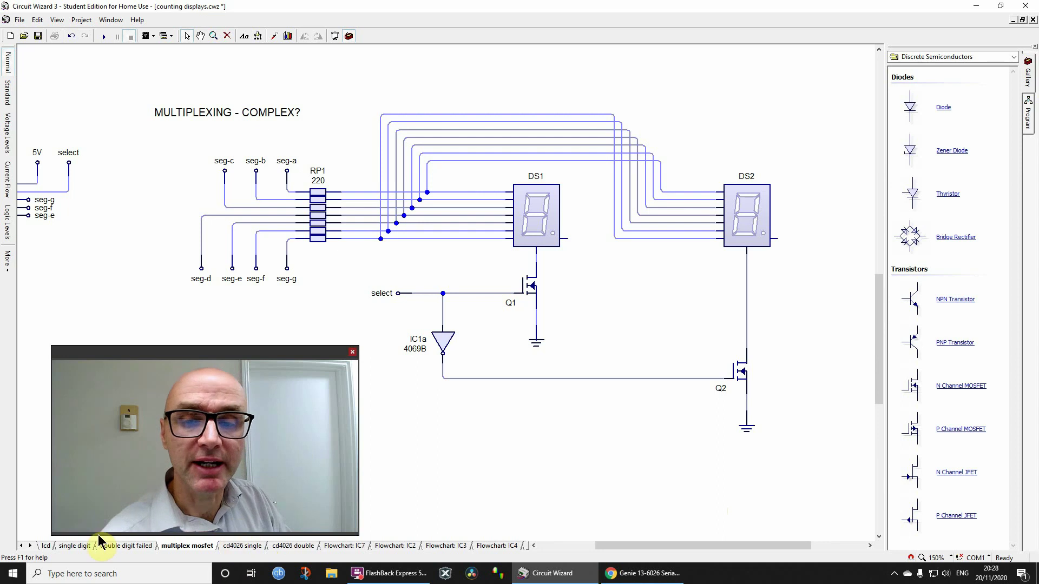
pyautogui.click(46, 547)
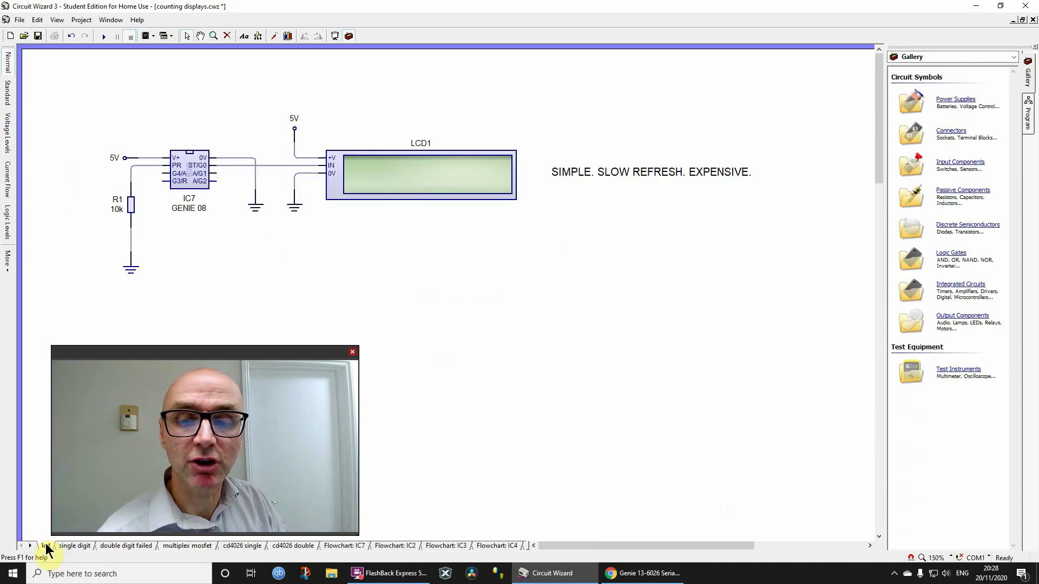
pyautogui.click(76, 547)
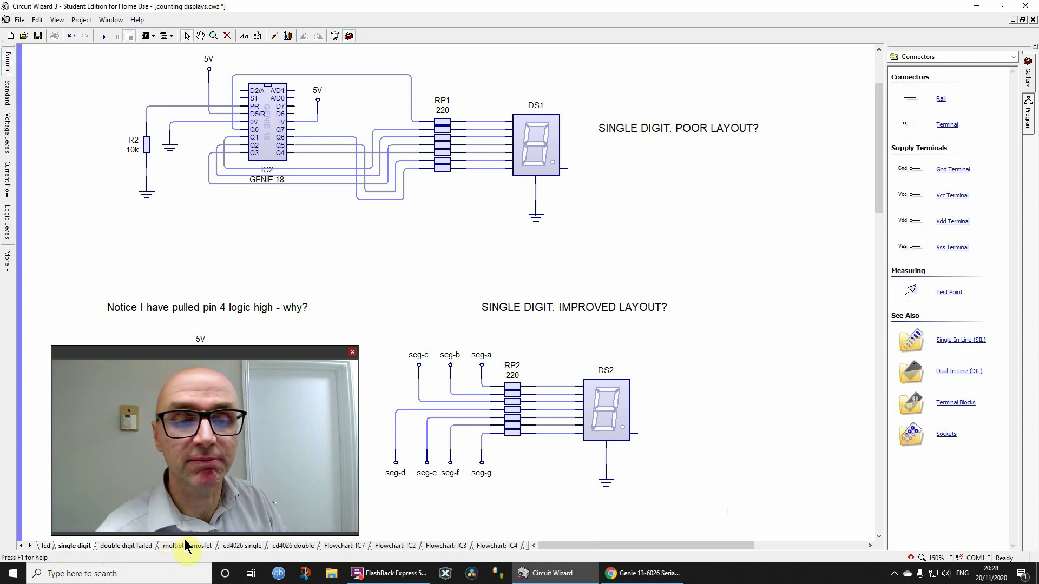
pyautogui.click(242, 546)
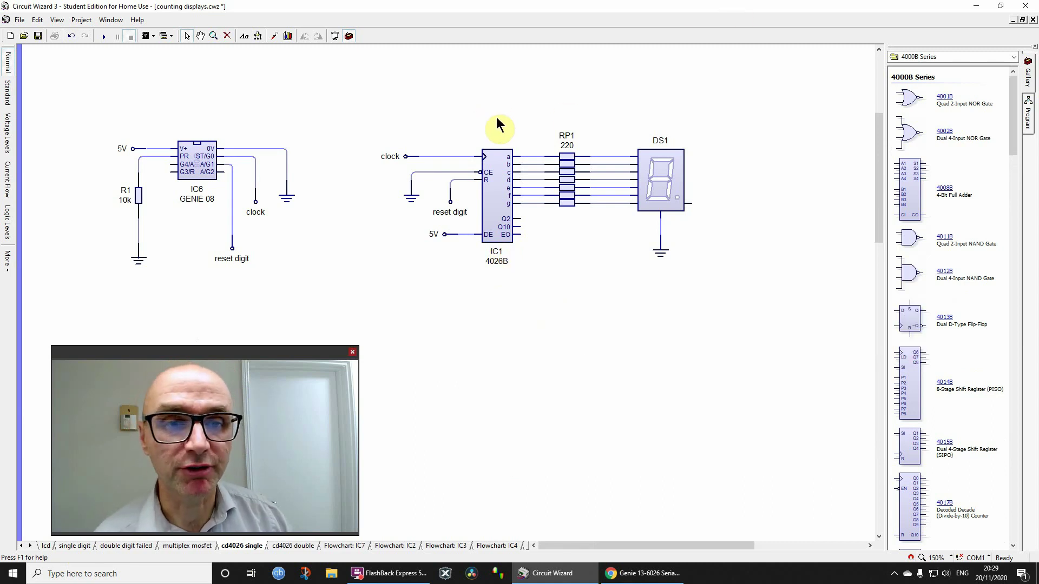
pyautogui.click(661, 172)
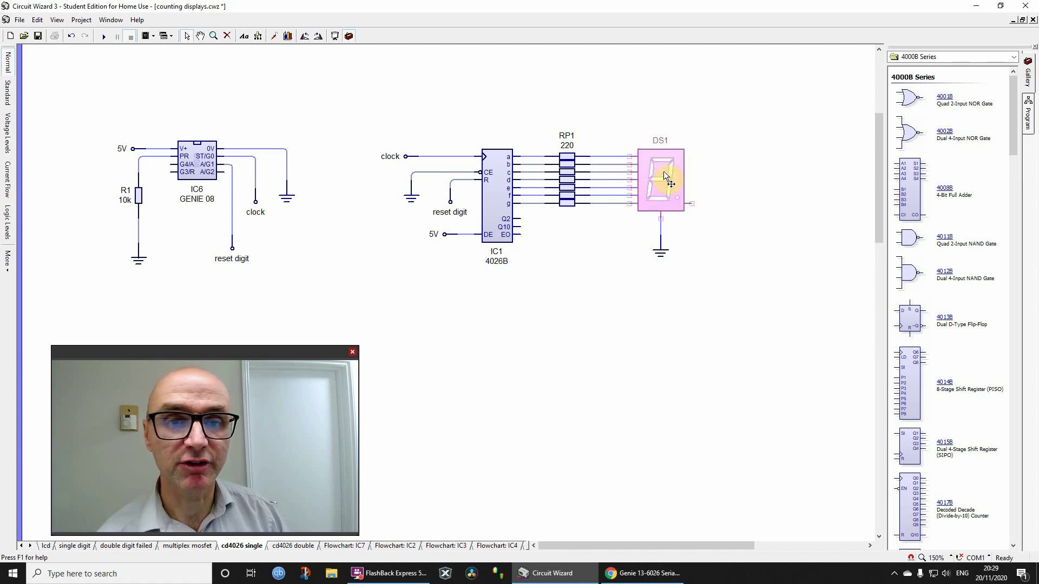
pyautogui.click(529, 143)
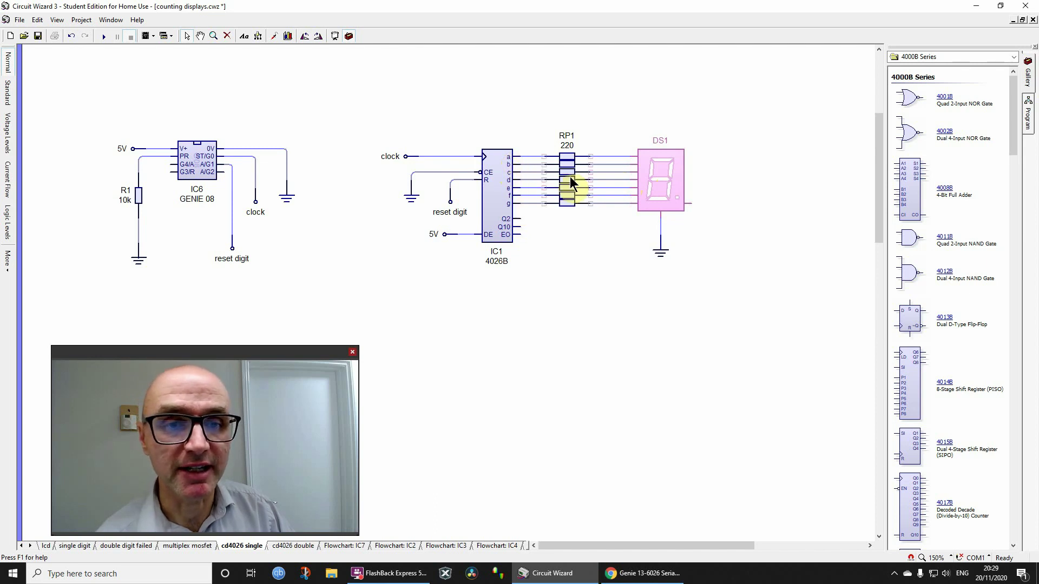
pyautogui.scroll(5, 665, 162)
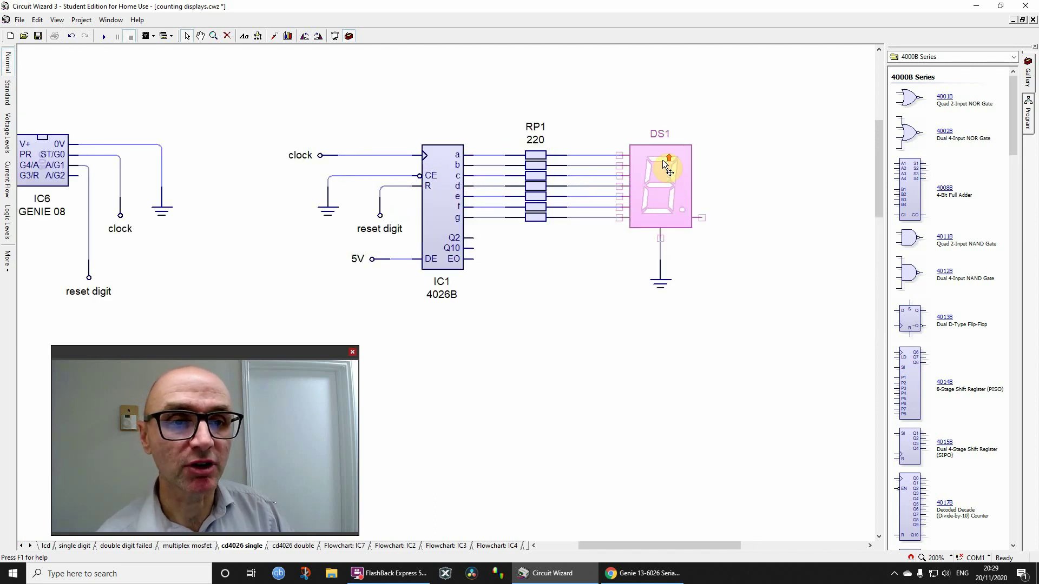
pyautogui.click(812, 166)
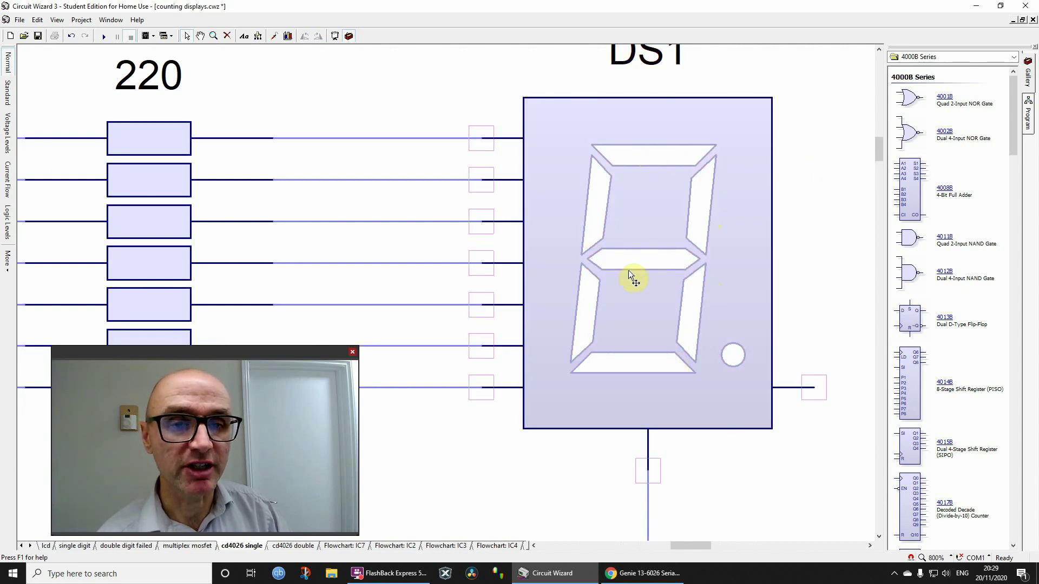
pyautogui.scroll(-3, 673, 275)
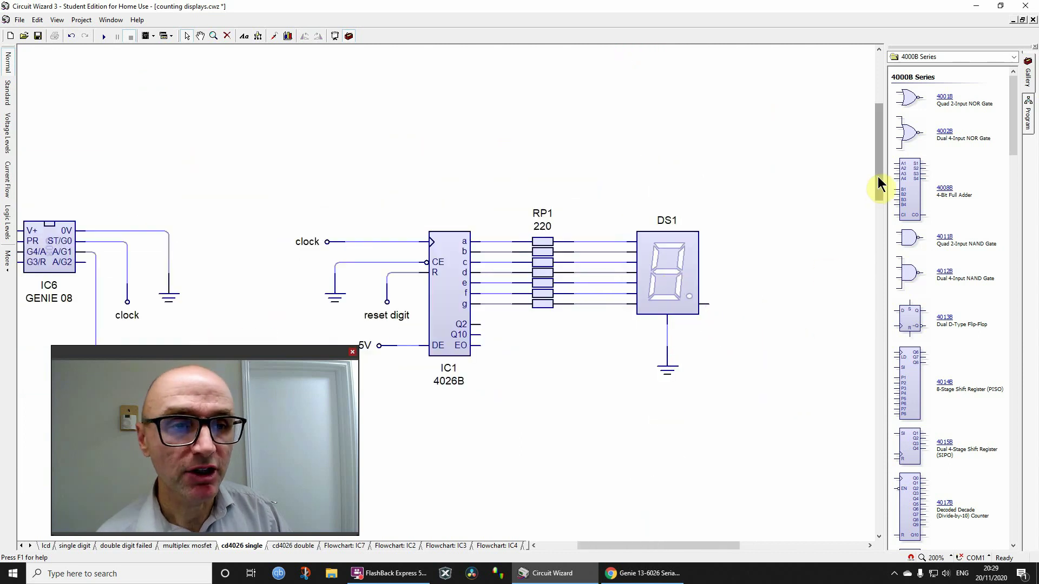
pyautogui.moveTo(881, 184); pyautogui.dragTo(882, 199)
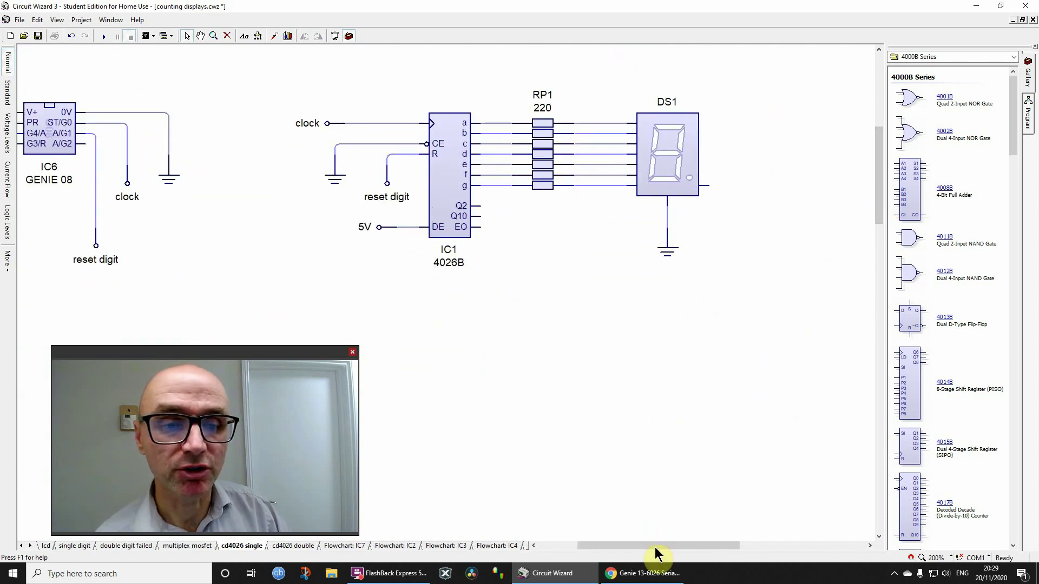
pyautogui.moveTo(655, 547); pyautogui.dragTo(636, 548)
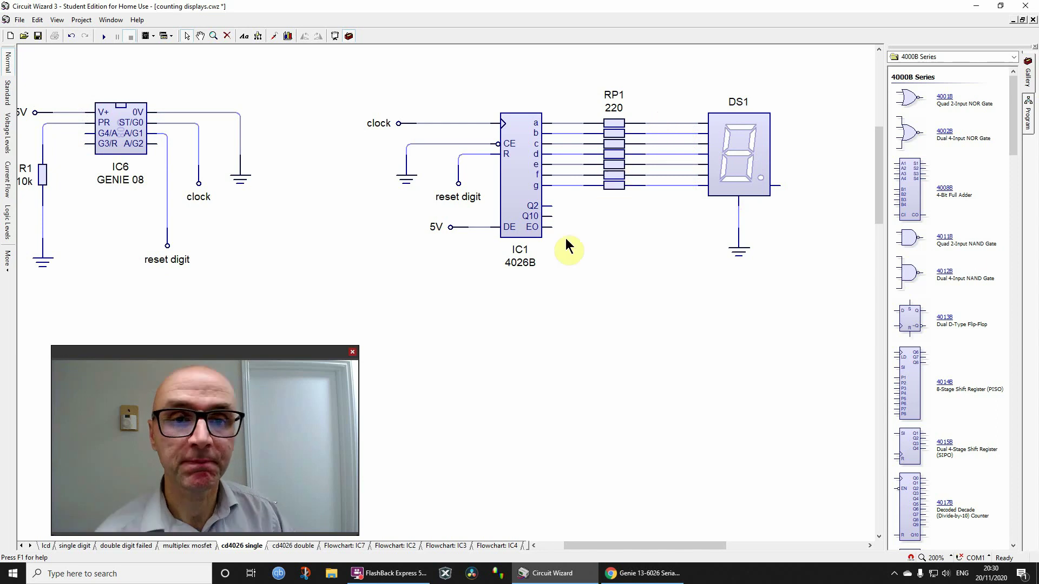
# Run the cd4026 single circuit and probe the clock wire to graph its voltage while DS1 counts
pyautogui.click(103, 36)
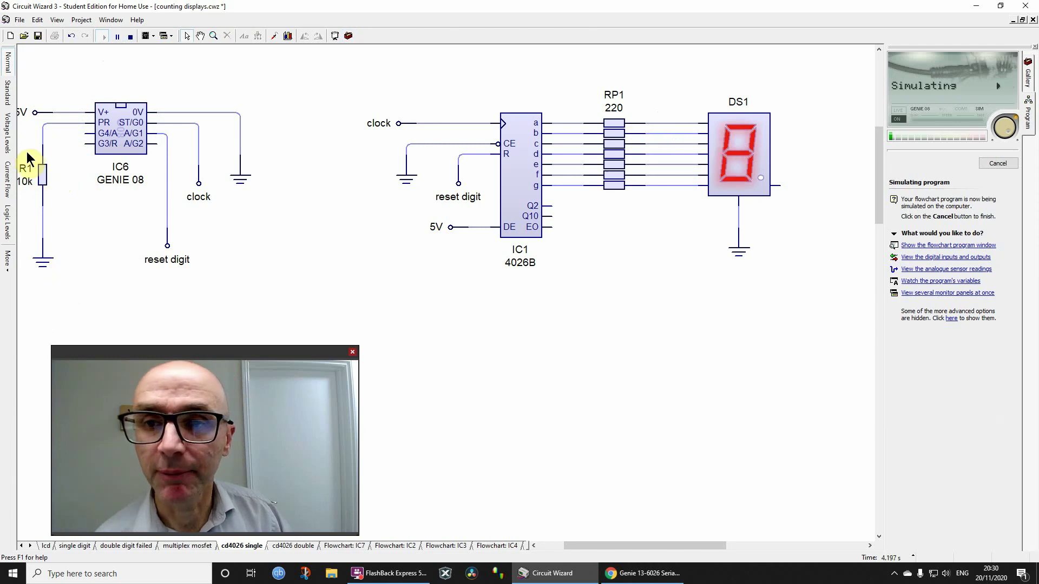
pyautogui.click(273, 36)
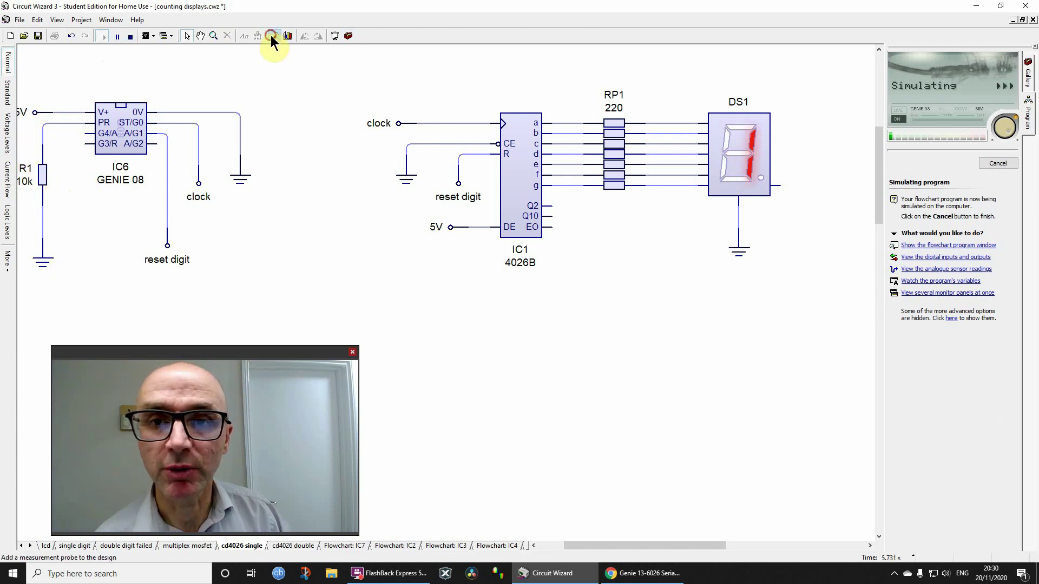
pyautogui.click(194, 115)
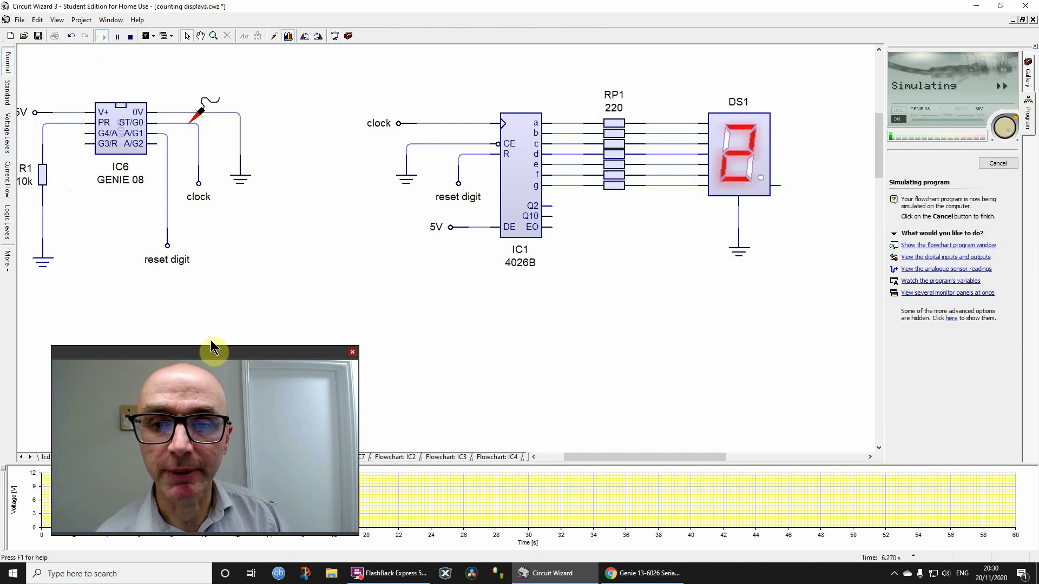
pyautogui.moveTo(210, 350); pyautogui.dragTo(828, 221)
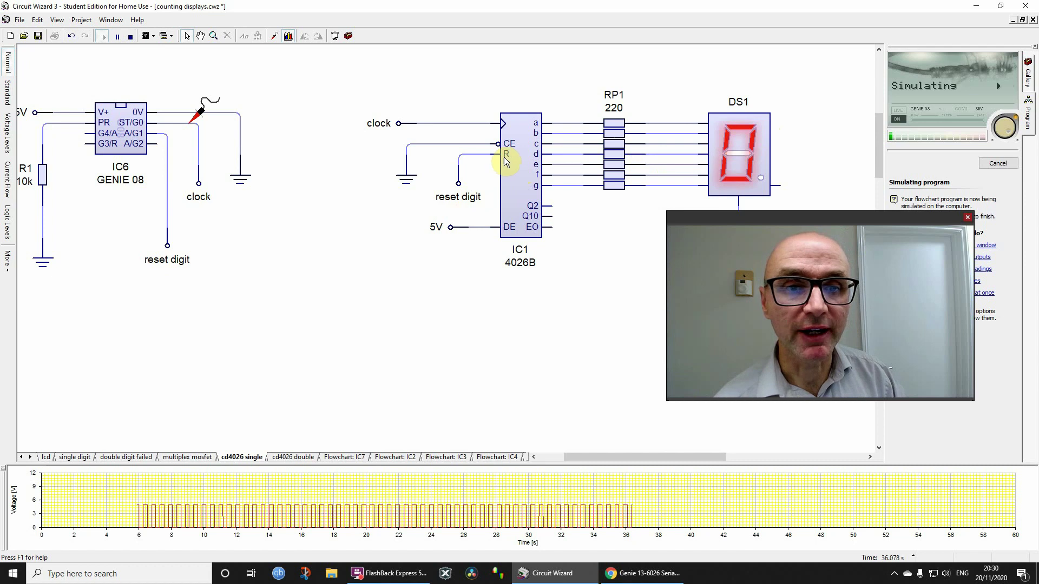
pyautogui.moveTo(491, 155)
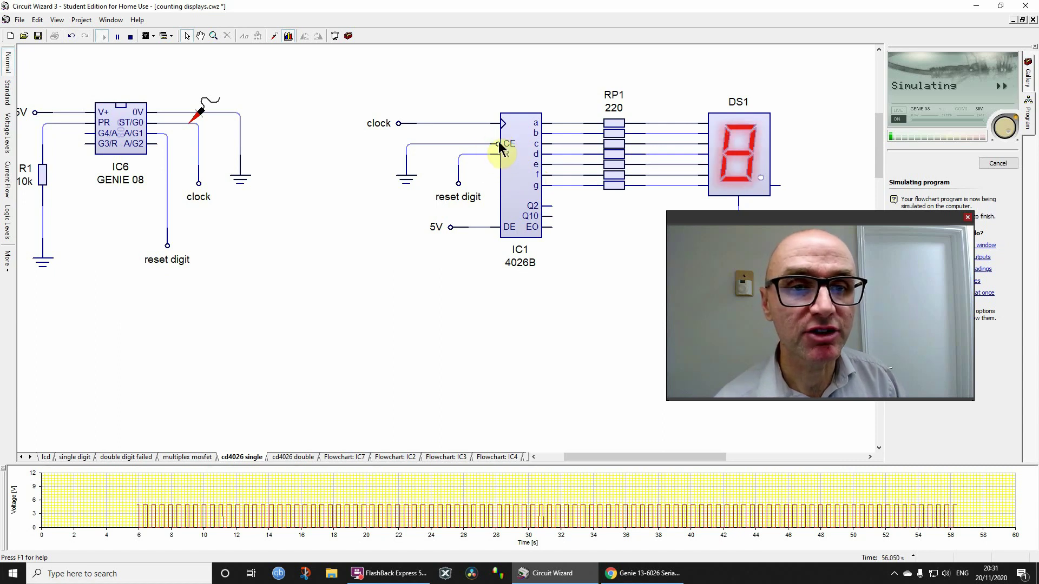
pyautogui.scroll(3, 504, 156)
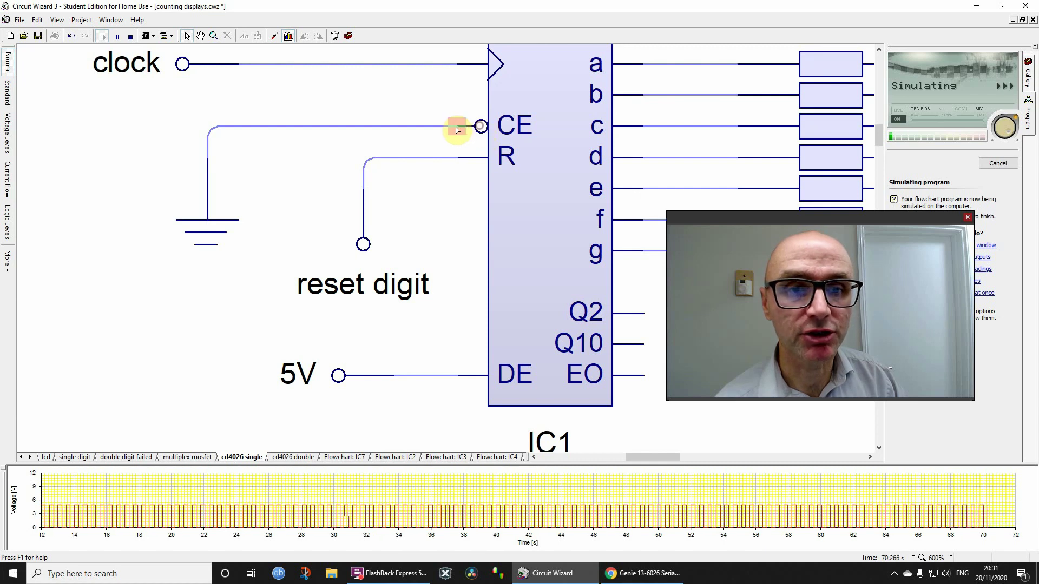
pyautogui.moveTo(460, 129)
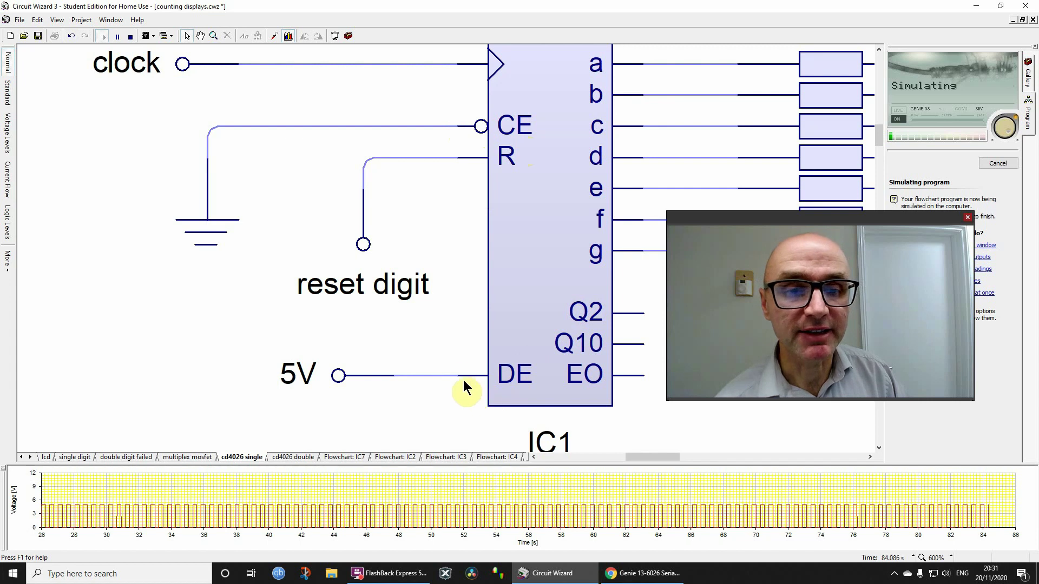
pyautogui.moveTo(458, 376)
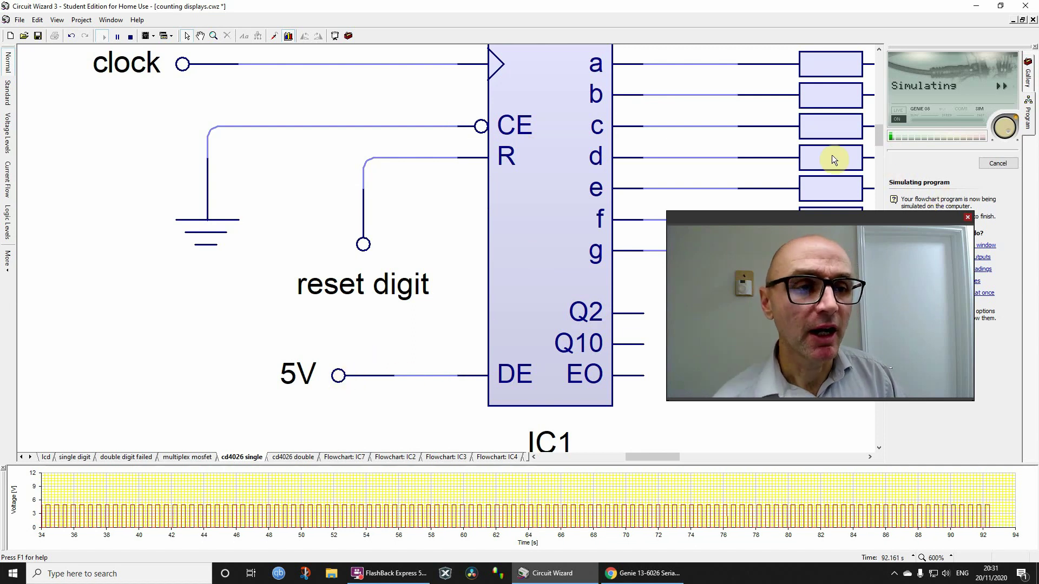
pyautogui.scroll(-4, 627, 157)
pyautogui.moveTo(704, 219); pyautogui.dragTo(750, 229)
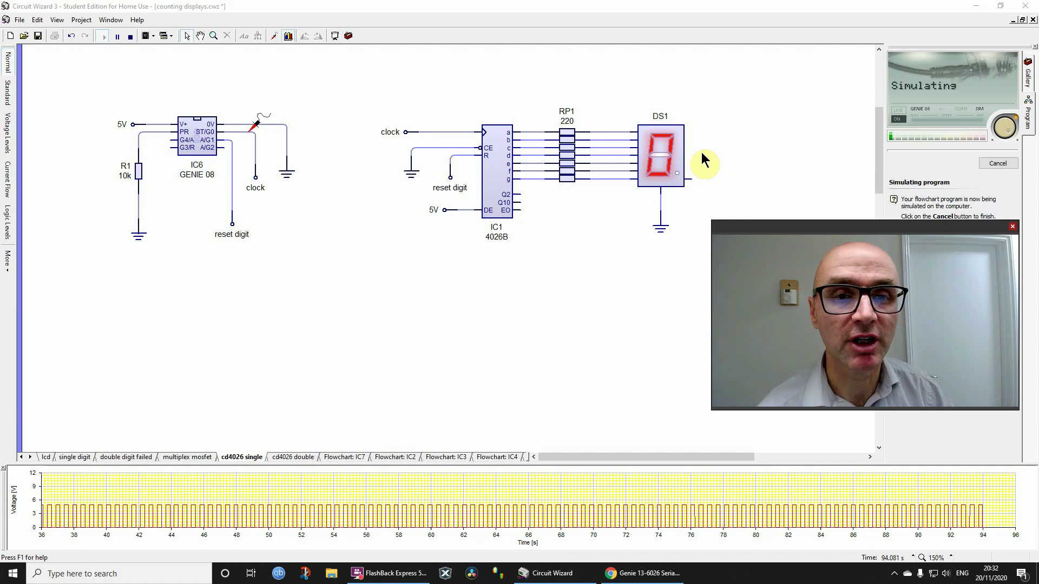
# Switch to the cd4026 double sheet and simulate it so the UNITS and TENS displays count
pyautogui.click(291, 458)
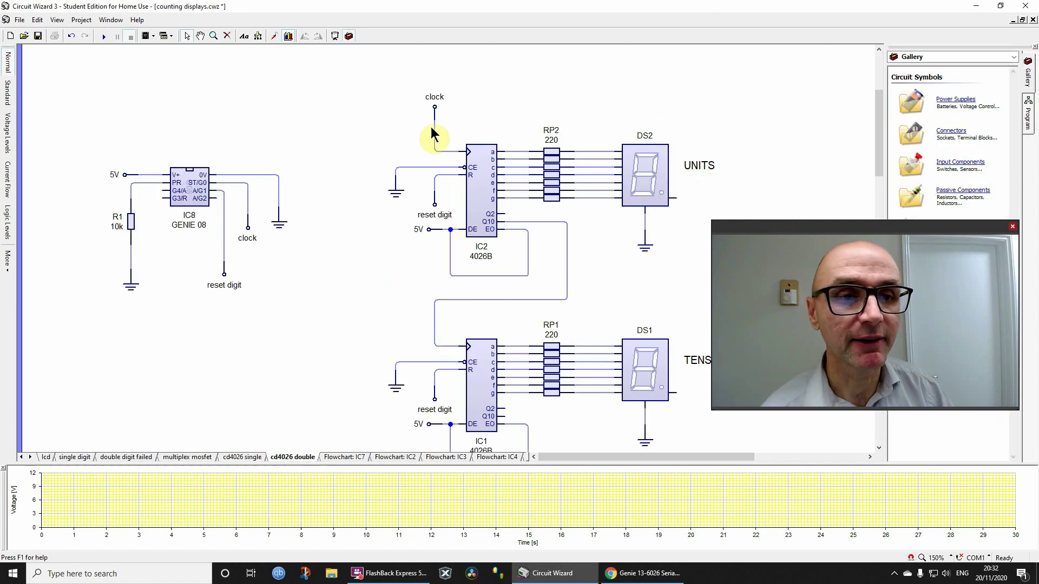
pyautogui.click(100, 35)
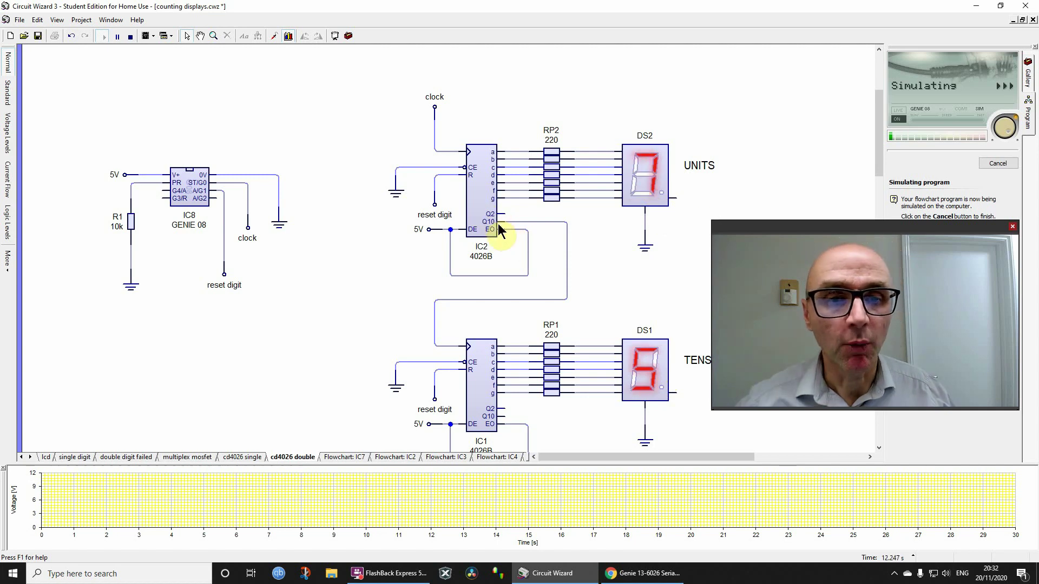
pyautogui.moveTo(505, 222)
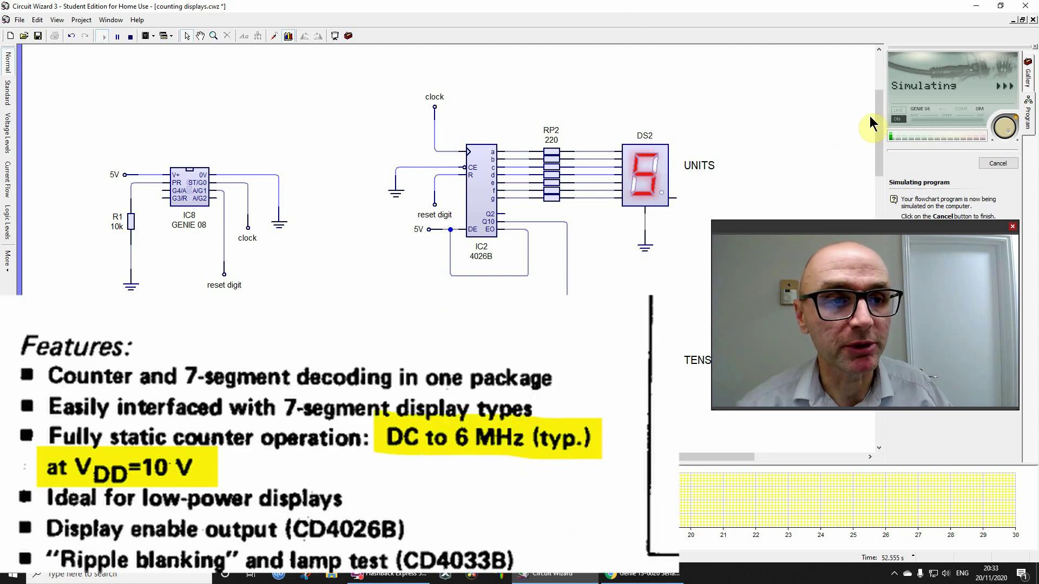
pyautogui.moveTo(881, 111)
pyautogui.mouseDown()
pyautogui.moveTo(879, 139)
pyautogui.moveTo(878, 118)
pyautogui.mouseUp()
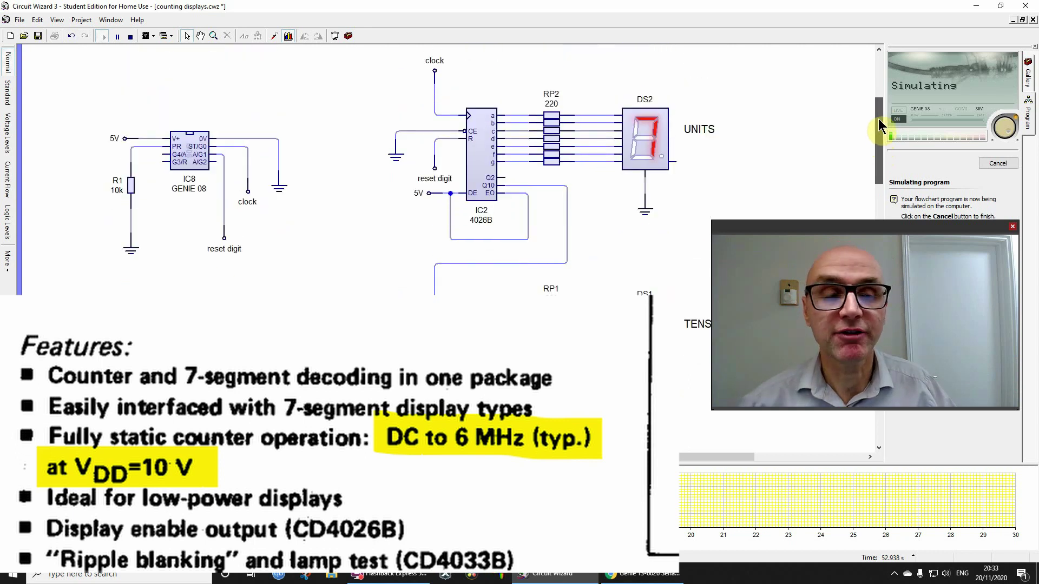
pyautogui.moveTo(878, 121); pyautogui.dragTo(878, 123)
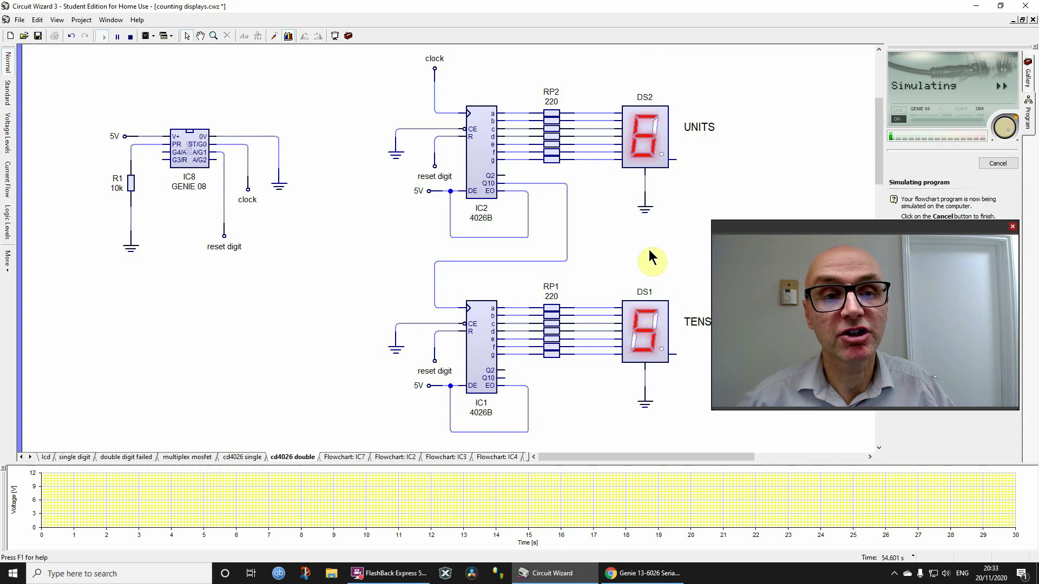
pyautogui.moveTo(944, 232); pyautogui.dragTo(267, 277)
pyautogui.scroll(-3, 579, 258)
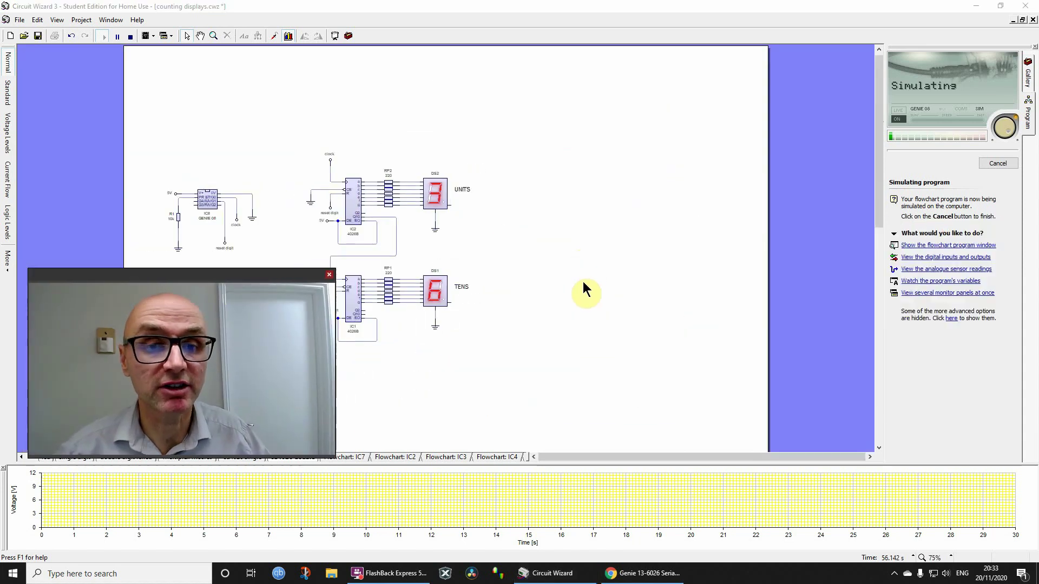
pyautogui.scroll(-3, 877, 222)
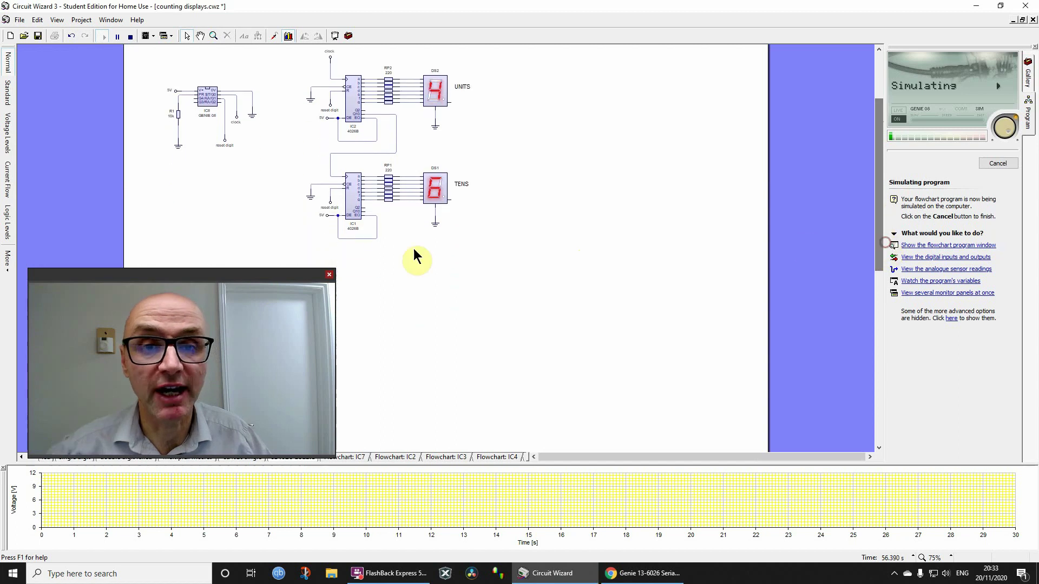
# Stop the simulation and duplicate the TENS counter stage, placing the copy below the others
pyautogui.click(130, 36)
pyautogui.moveTo(283, 176)
pyautogui.mouseDown()
pyautogui.moveTo(540, 250)
pyautogui.moveTo(530, 256)
pyautogui.mouseUp()
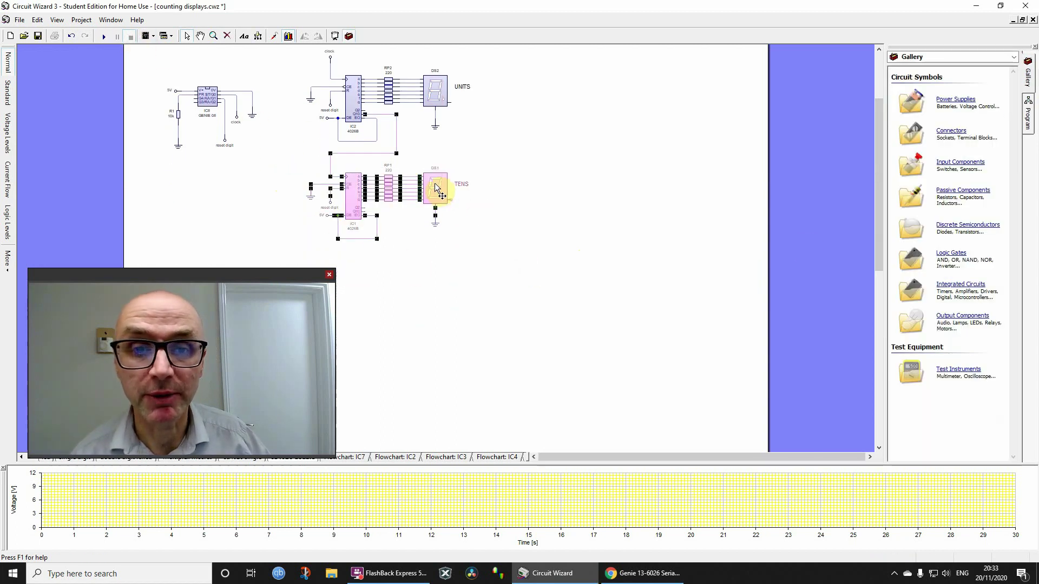
pyautogui.hotkey('ctrl', 'c')
pyautogui.hotkey('ctrl', 'v')
pyautogui.click(556, 258)
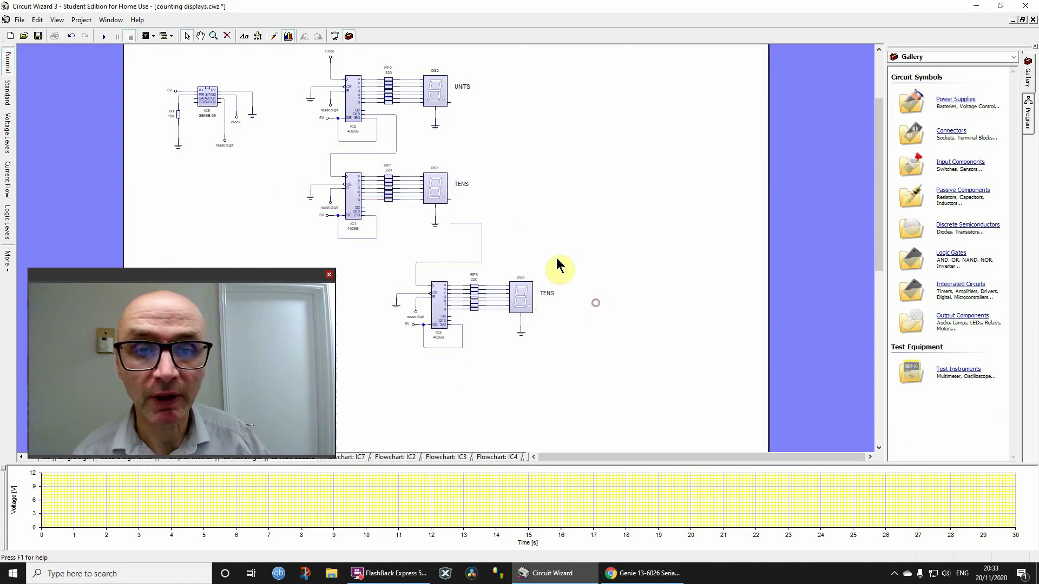
# Replace the stray wire with a link from IC1's output to IC3's clock, then test-run three counters
pyautogui.click(464, 222)
pyautogui.press('Delete')
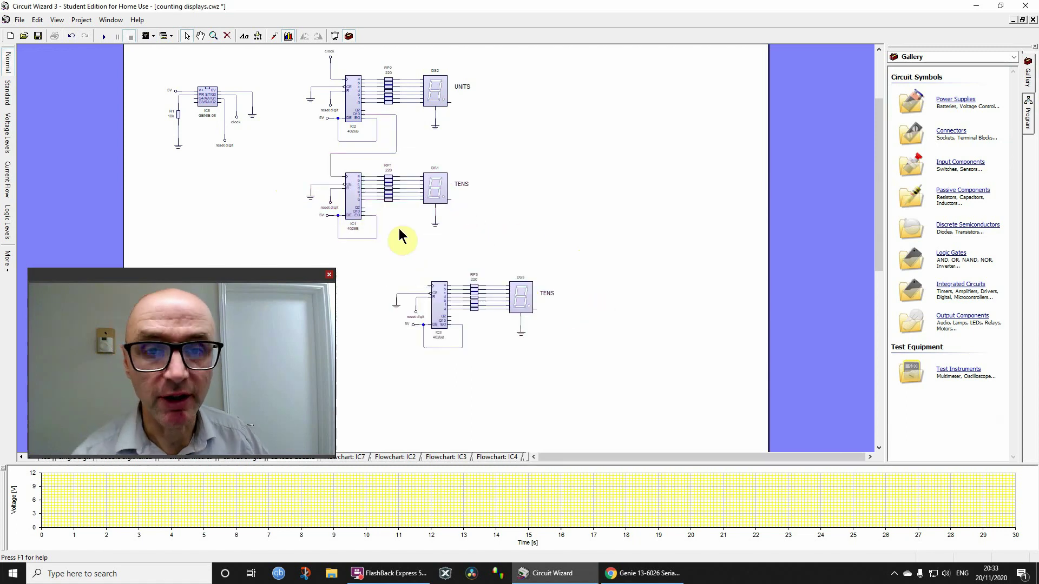
pyautogui.moveTo(362, 211)
pyautogui.mouseDown()
pyautogui.moveTo(394, 213)
pyautogui.moveTo(407, 288)
pyautogui.moveTo(431, 286)
pyautogui.mouseUp()
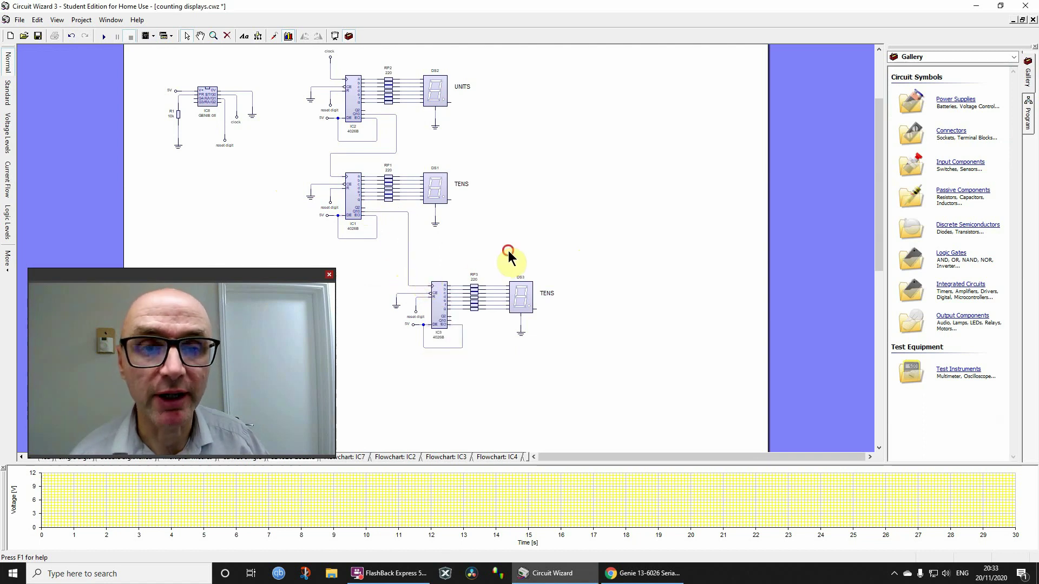
pyautogui.click(103, 36)
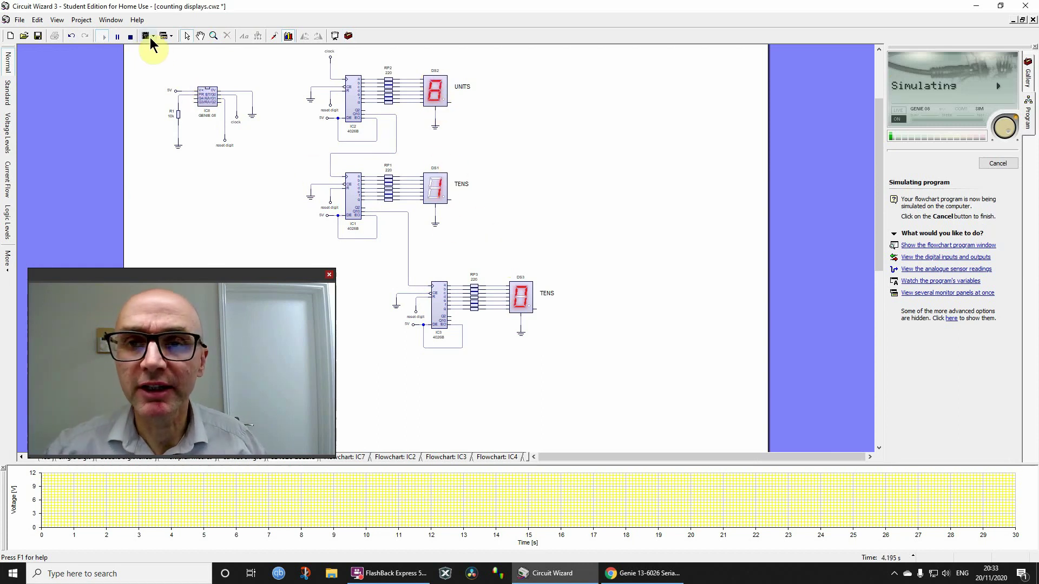
pyautogui.click(130, 36)
# Edit IC8's flowchart and change the Wait step time from 0.2 s to 0.05 s
pyautogui.rightClick(209, 97)
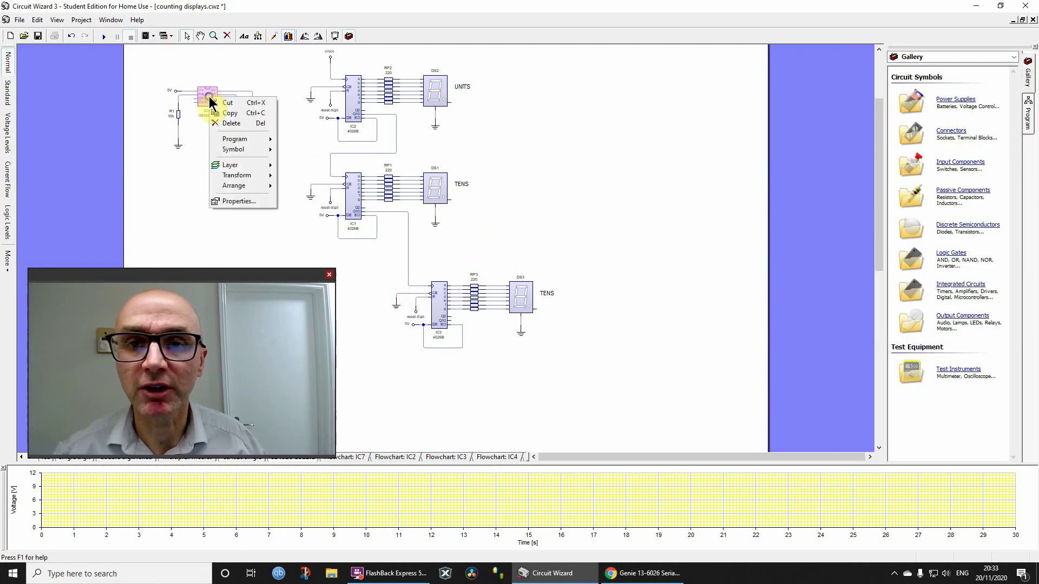
pyautogui.moveTo(251, 139)
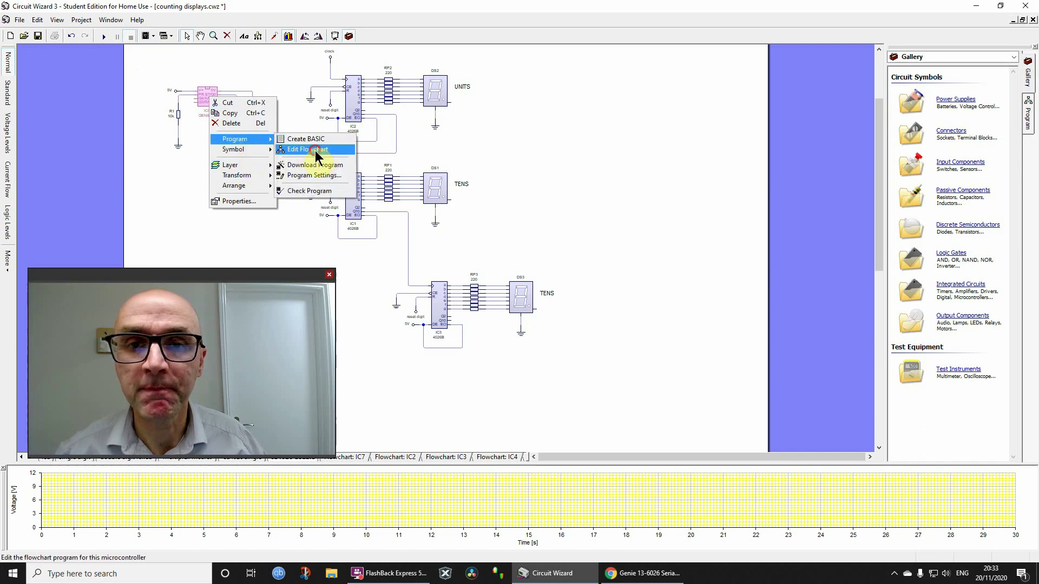
pyautogui.click(314, 149)
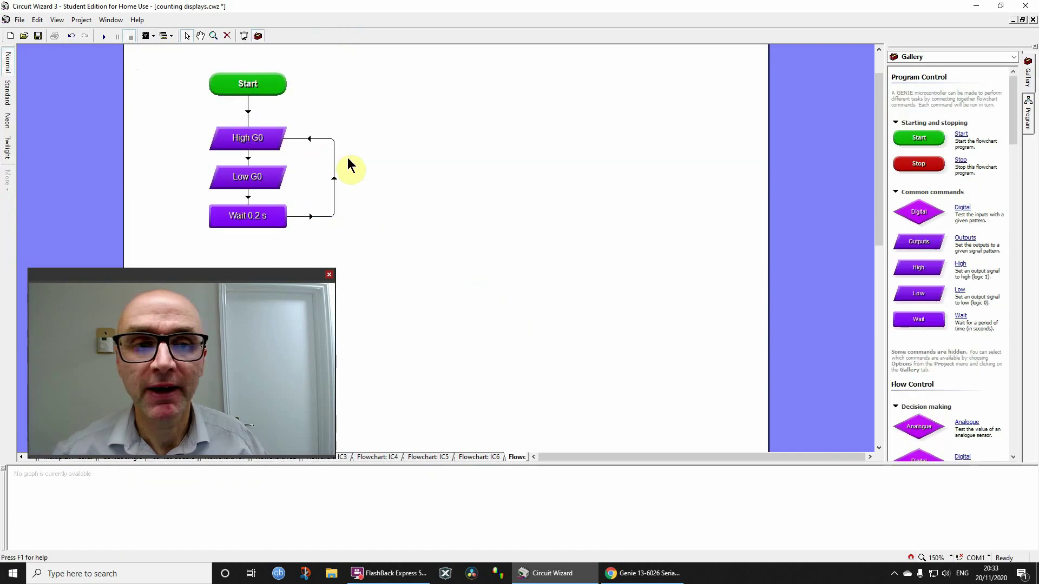
pyautogui.doubleClick(254, 215)
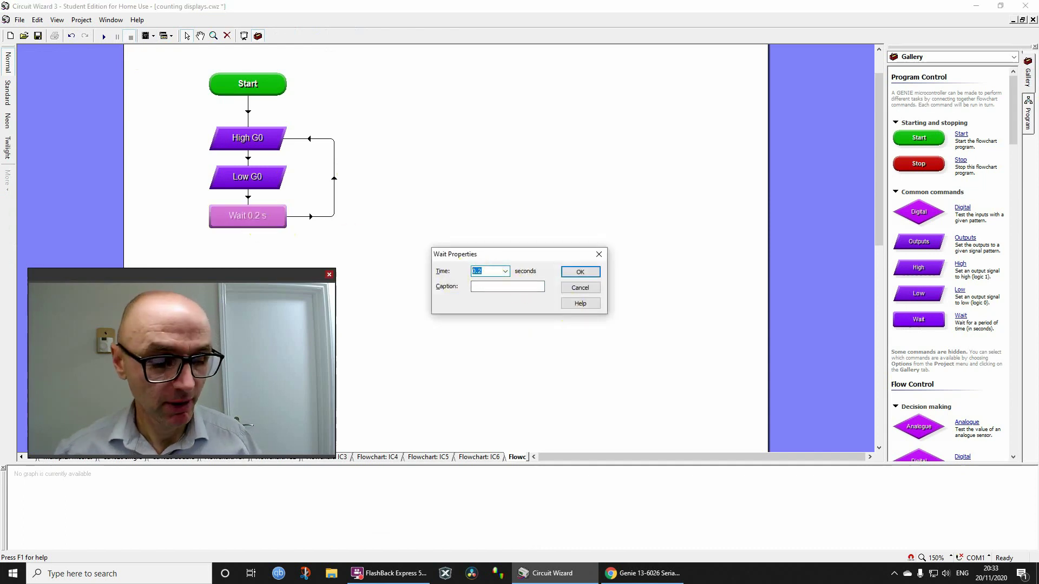
pyautogui.write('0.05')
pyautogui.press('Return')
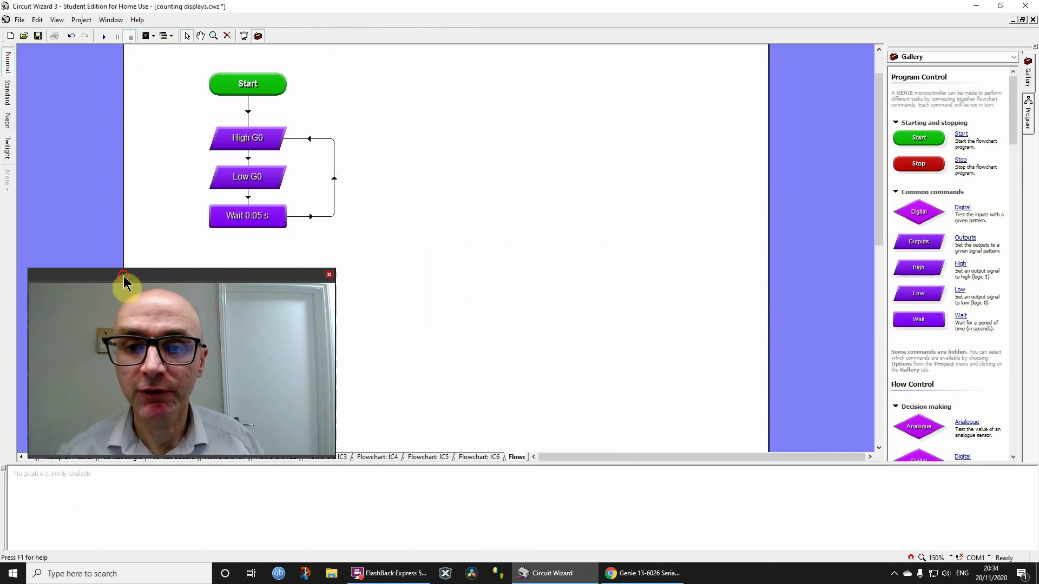
pyautogui.moveTo(124, 276); pyautogui.dragTo(767, 232)
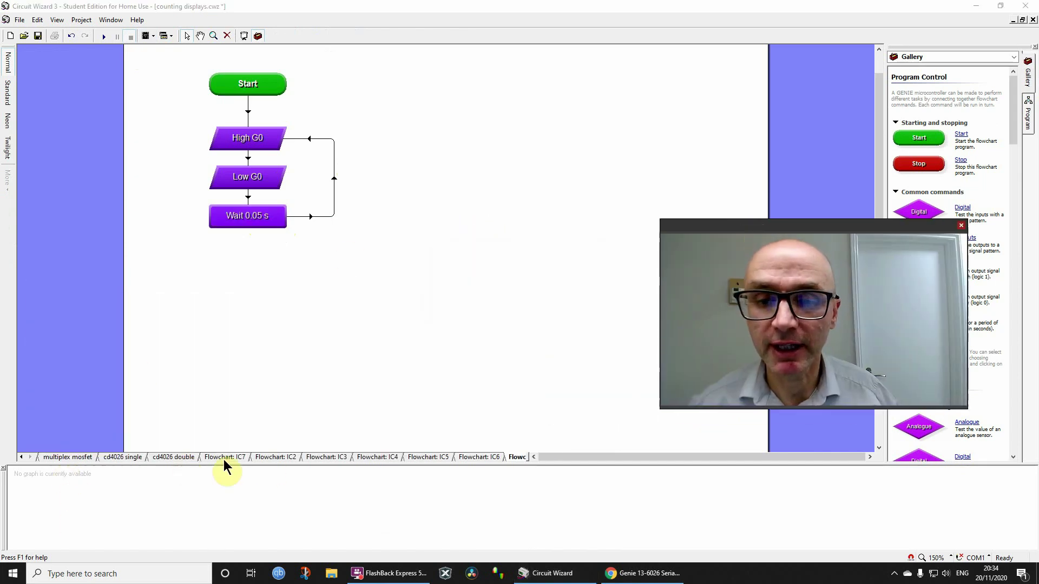
# Return to the cd4026 double sheet and run it until the three displays reach 400
pyautogui.click(173, 456)
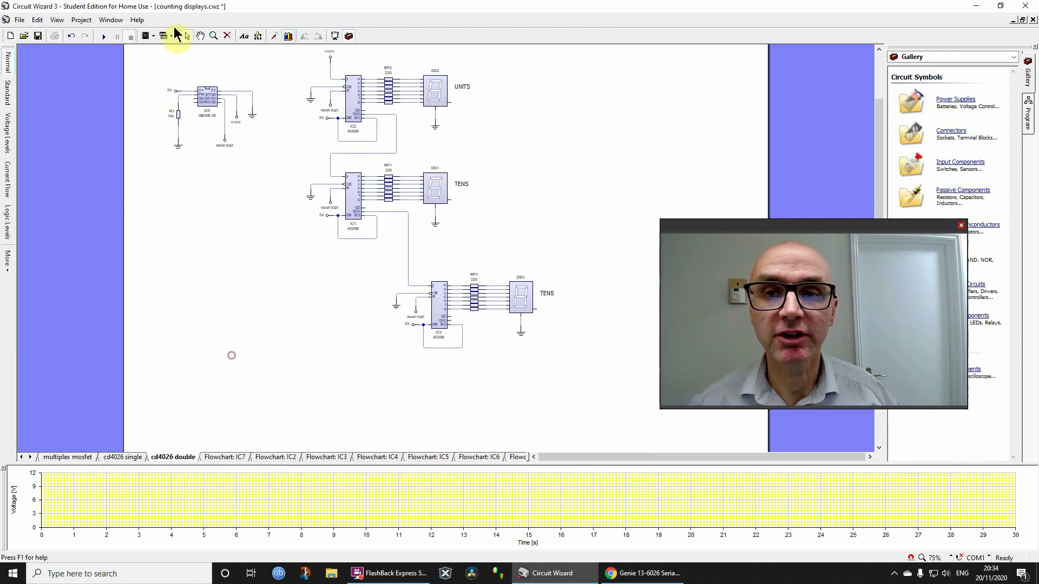
pyautogui.click(104, 36)
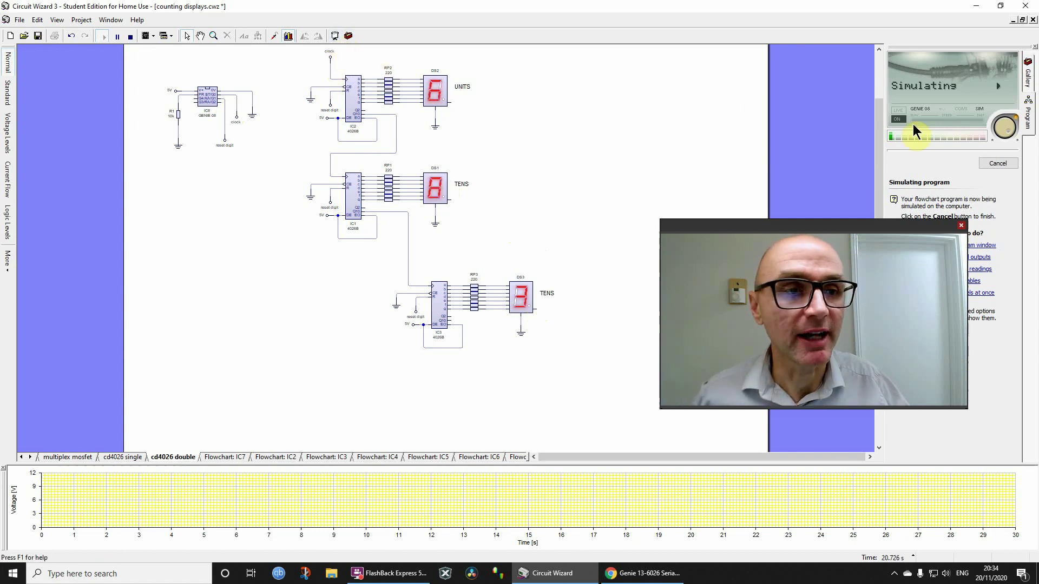
pyautogui.moveTo(906, 224); pyautogui.dragTo(816, 78)
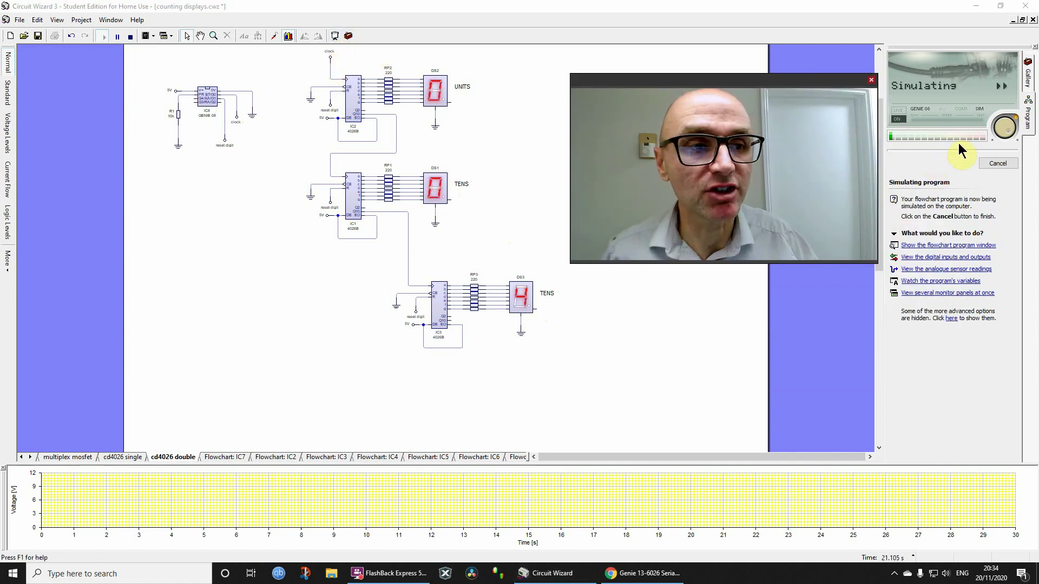
# Stop simulating and place a Test Instruments function generator set to a 5 V, 1 Hz square wave
pyautogui.click(998, 163)
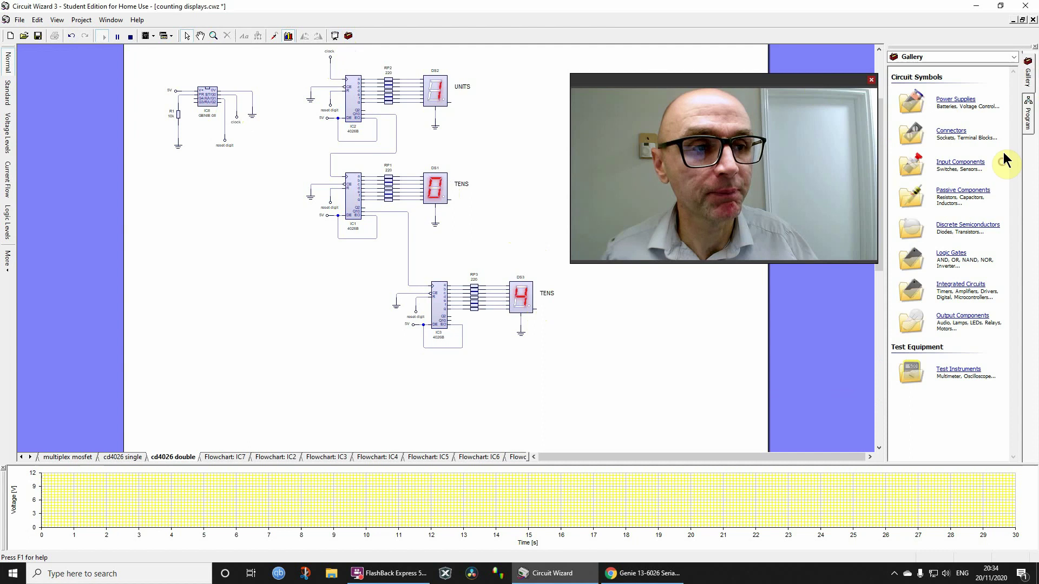
pyautogui.click(1014, 57)
pyautogui.scroll(-2, 1021, 293)
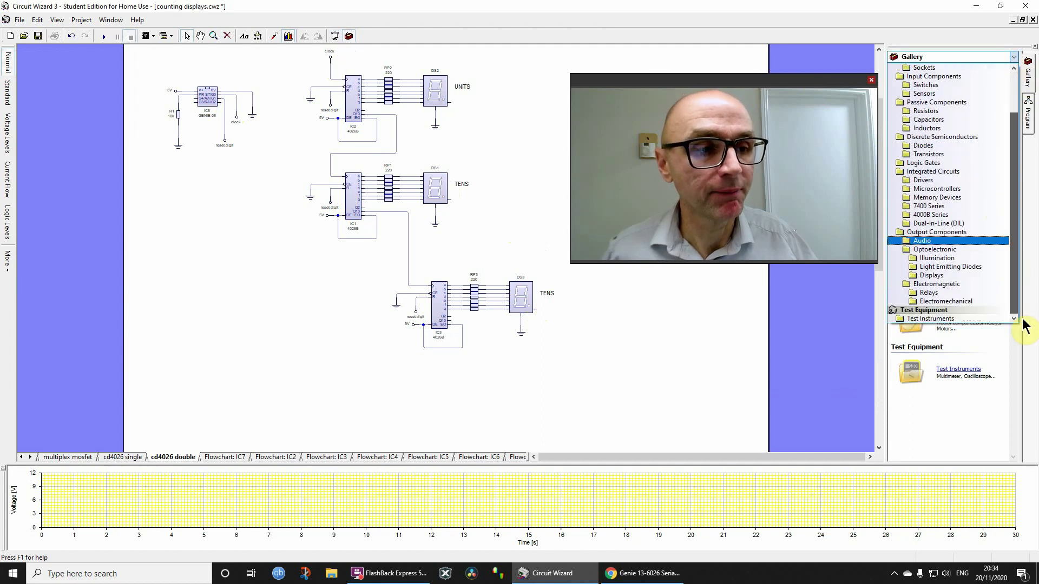
pyautogui.click(944, 319)
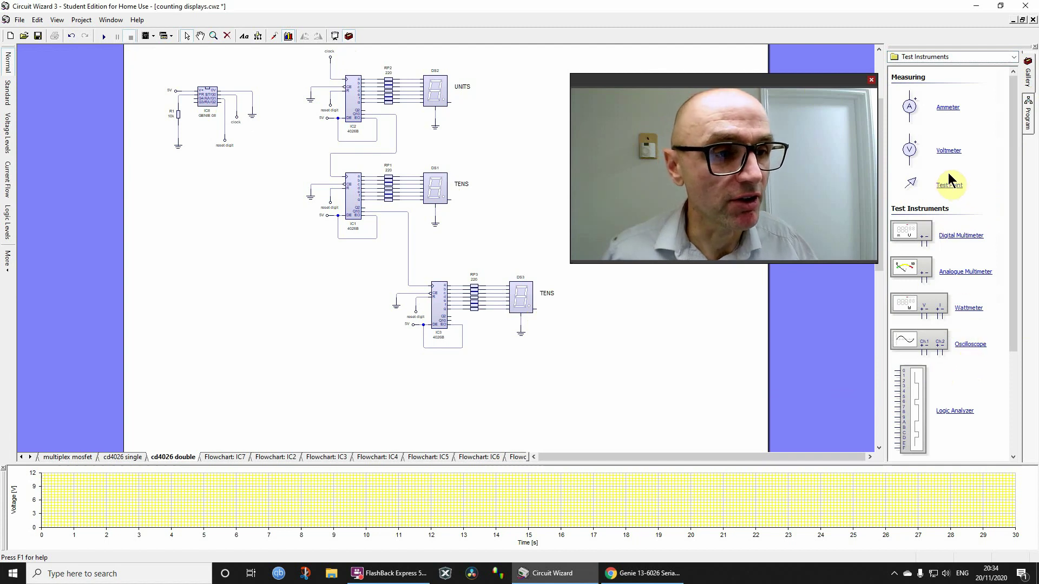
pyautogui.scroll(-3, 952, 327)
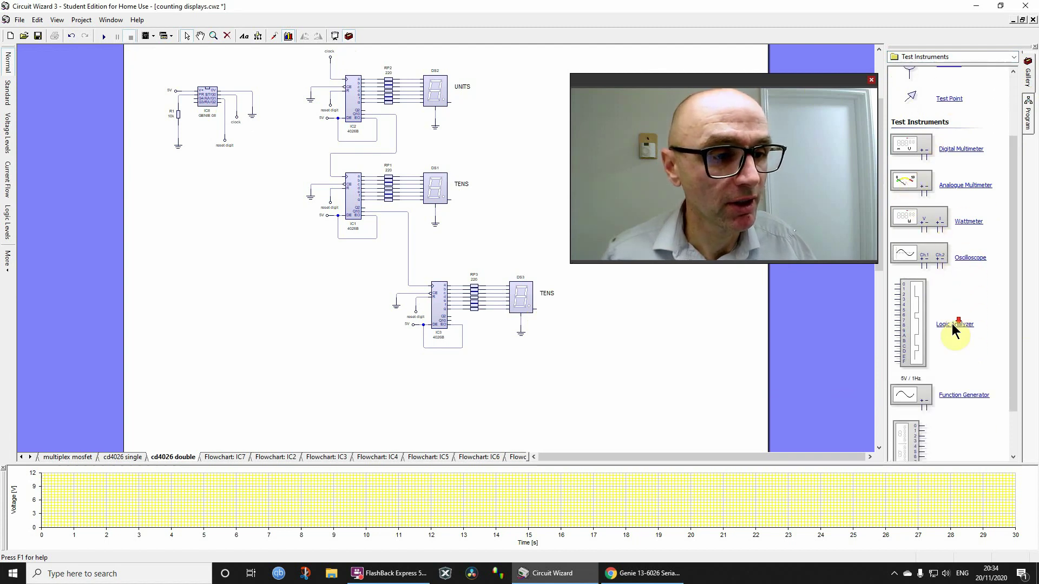
pyautogui.moveTo(922, 394); pyautogui.dragTo(209, 232)
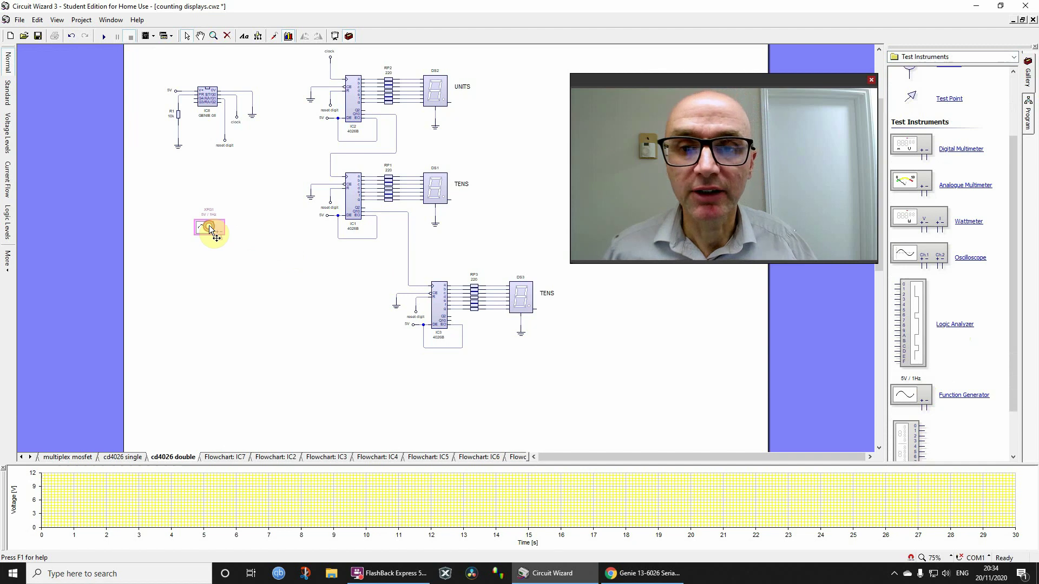
pyautogui.doubleClick(209, 229)
pyautogui.click(477, 265)
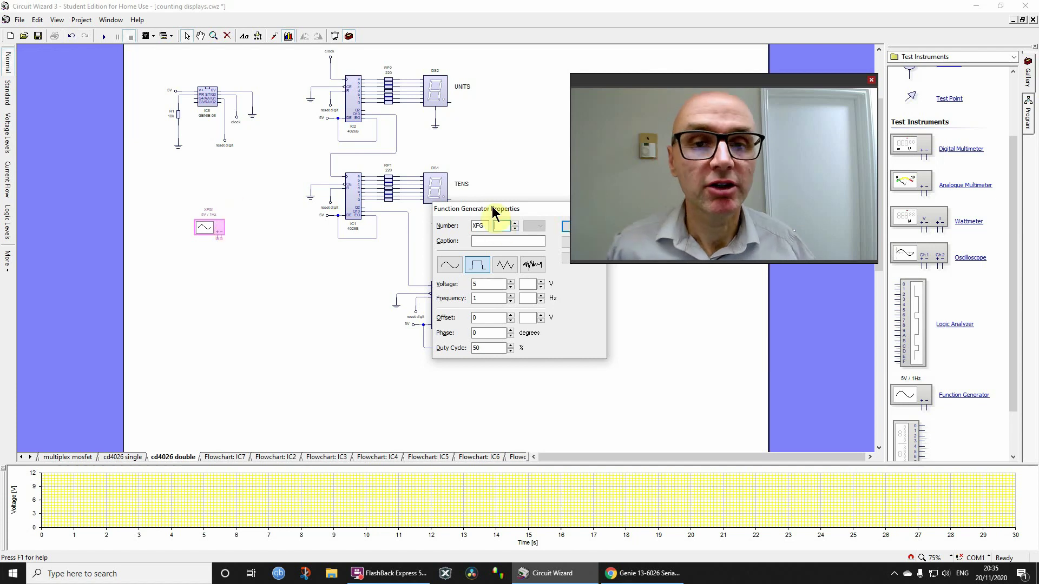
# Move the Function Generator Properties dialog aside and close it, leaving IC8 as the clock source
pyautogui.moveTo(492, 213); pyautogui.dragTo(379, 259)
pyautogui.click(452, 291)
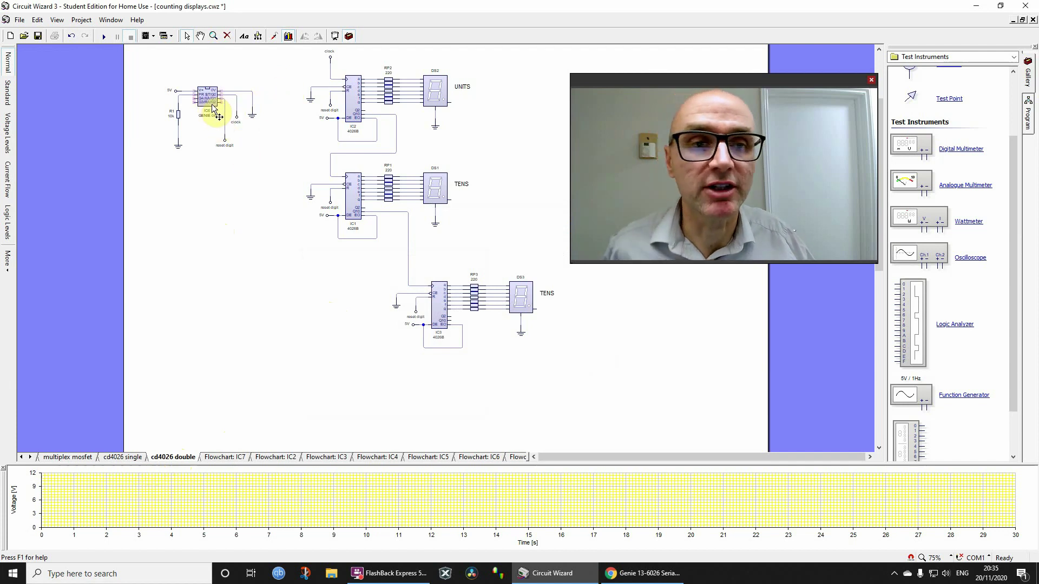
pyautogui.moveTo(214, 108)
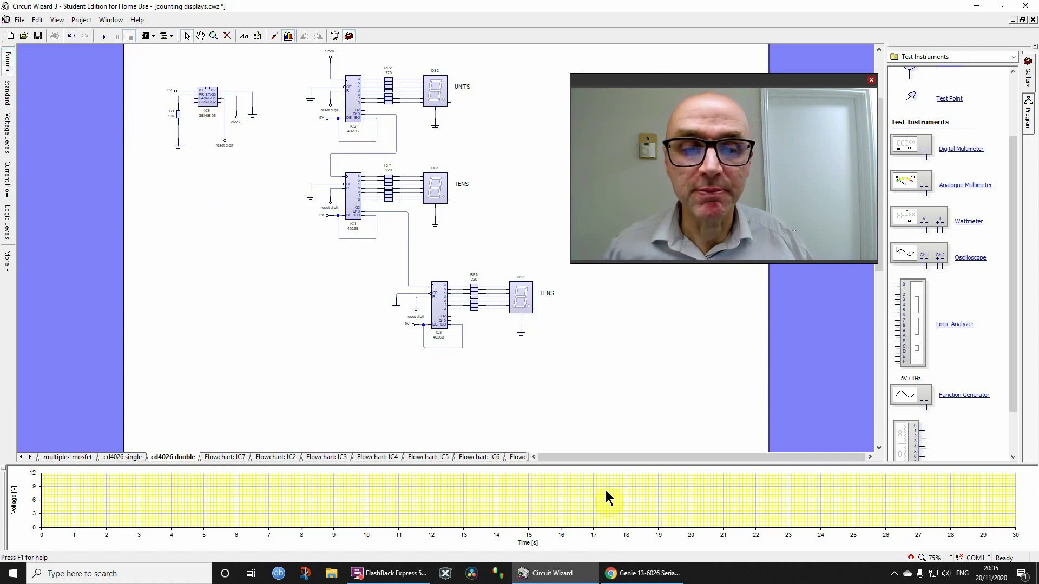
# Open the multiplex mosfet sheet and select the 4069B inverter IC1a that feeds Q2
pyautogui.click(67, 458)
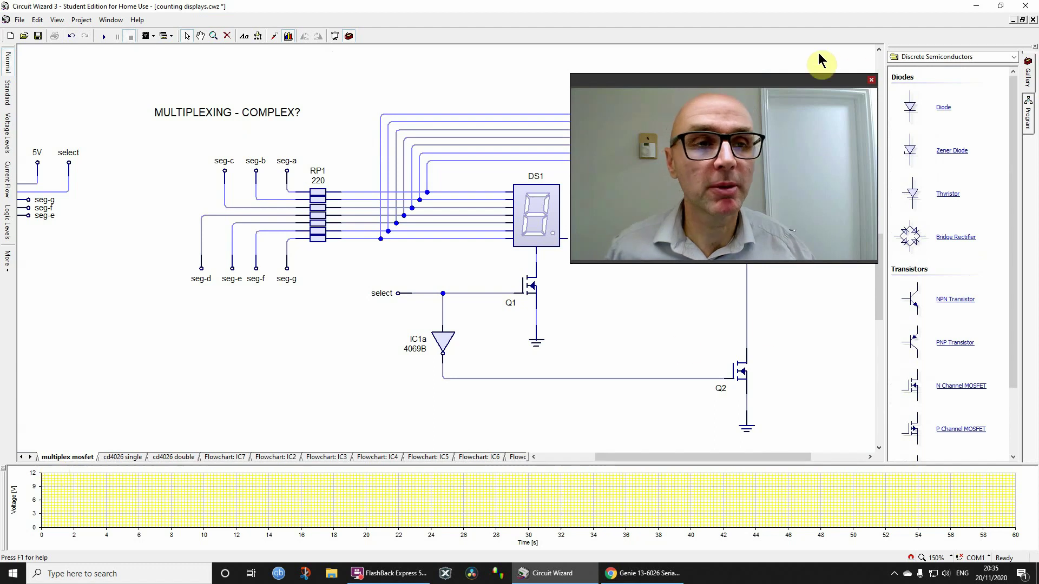
pyautogui.moveTo(790, 80); pyautogui.dragTo(255, 324)
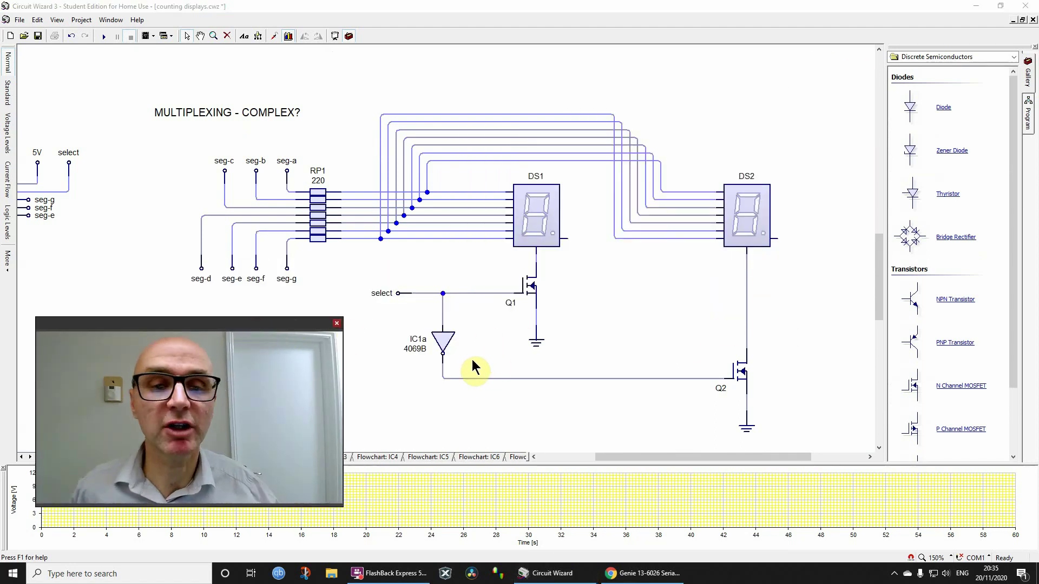
pyautogui.click(441, 344)
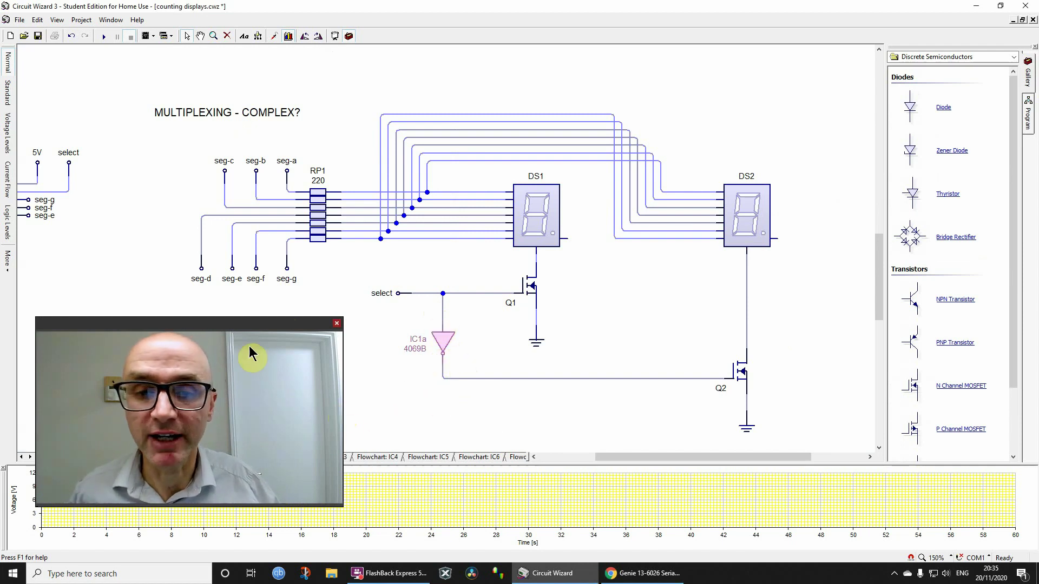
pyautogui.moveTo(237, 321); pyautogui.dragTo(920, 251)
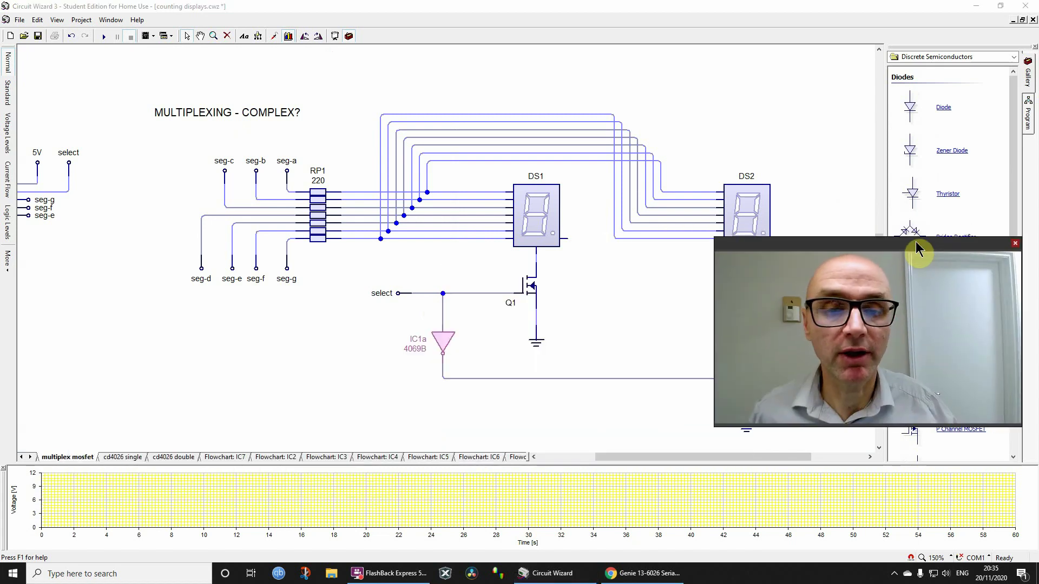
# Scroll the sheet tabs back and return to the lcd sheet with the GENIE 08 driving LCD1
pyautogui.click(22, 458)
pyautogui.click(22, 457)
pyautogui.click(30, 460)
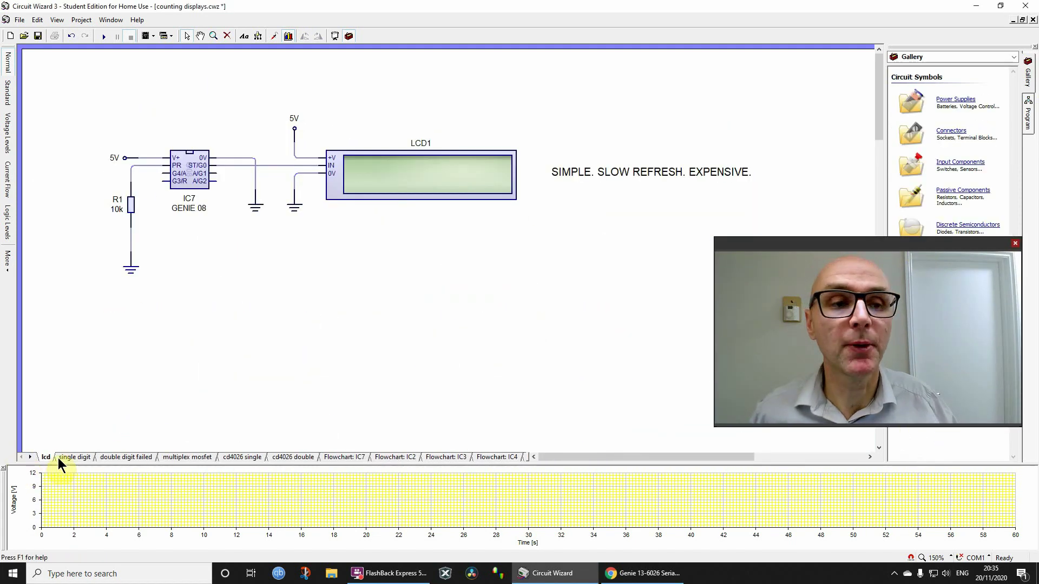